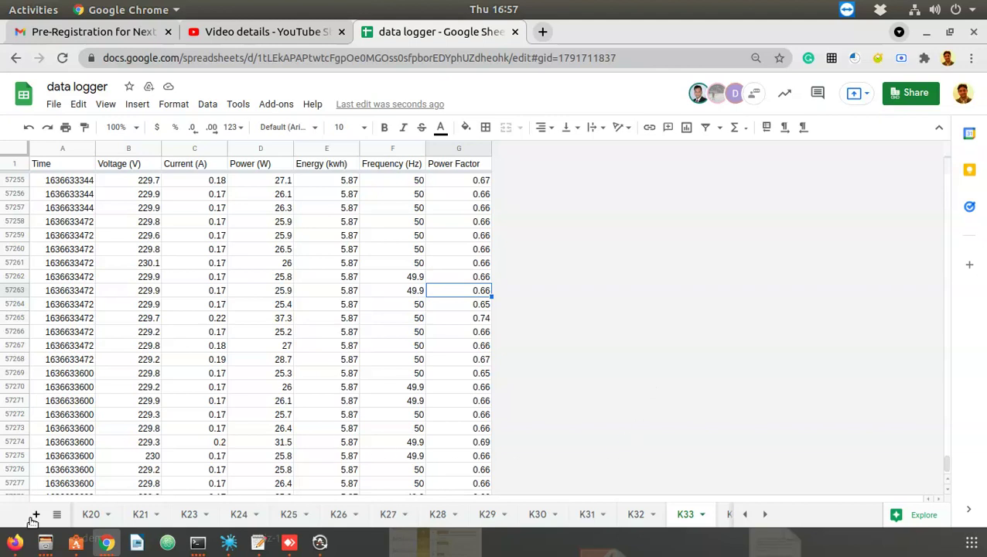
Step: Review the column headers of sheet K33 from Time through Power Factor
{"action": "left_click", "coordinate": [56, 515]}
{"action": "left_click_drag", "start_coordinate": [115, 452], "coordinate": [108, 526]}
{"action": "scroll", "coordinate": [374, 260], "scroll_direction": "up", "scroll_amount": 7}
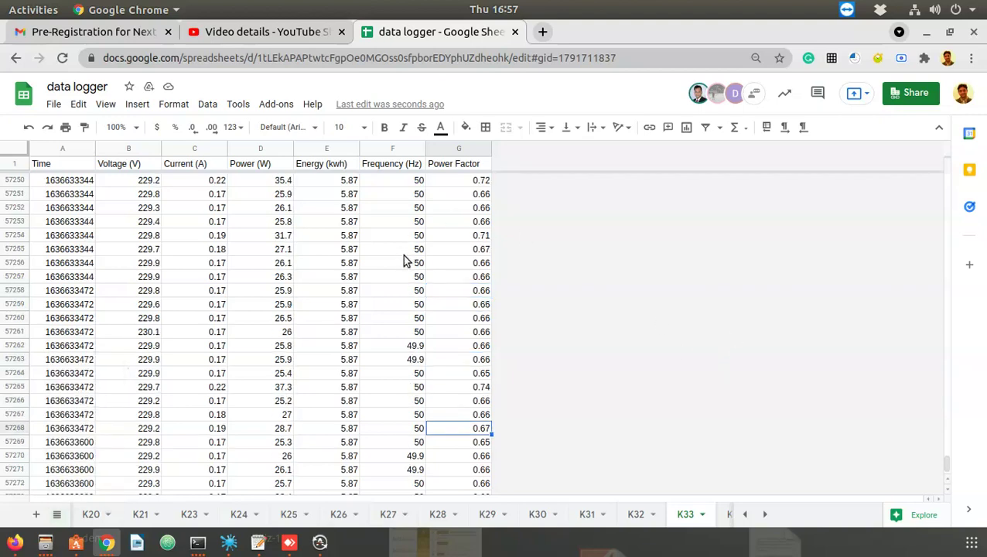
{"action": "left_click", "coordinate": [63, 167]}
{"action": "left_click", "coordinate": [139, 167]}
{"action": "left_click", "coordinate": [209, 169]}
{"action": "left_click", "coordinate": [267, 168]}
{"action": "left_click", "coordinate": [321, 164]}
{"action": "left_click", "coordinate": [391, 166]}
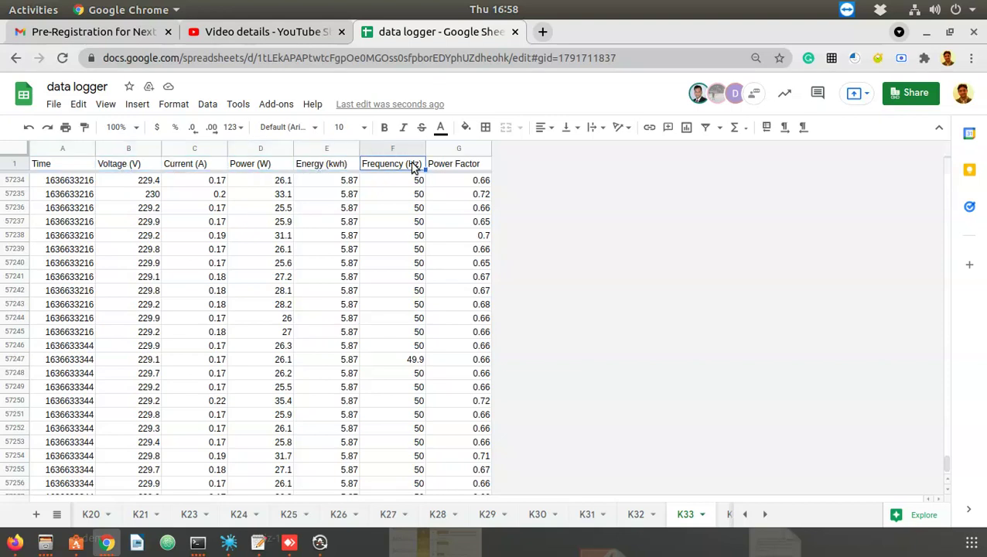
{"action": "left_click", "coordinate": [441, 166]}
{"action": "left_click_drag", "start_coordinate": [64, 165], "coordinate": [457, 166]}
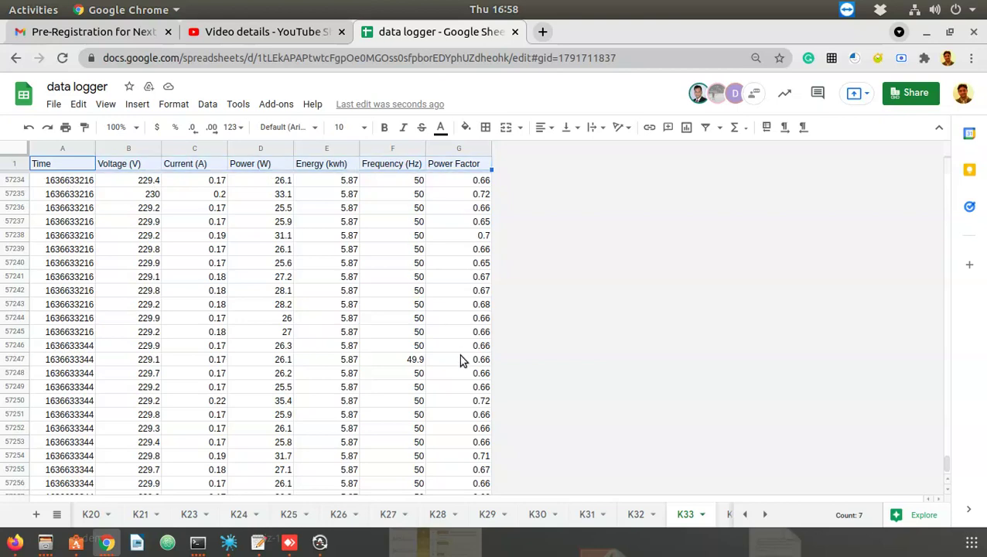
Step: Add 10 more rows at the end of sheet K33
{"action": "left_click", "coordinate": [358, 335]}
{"action": "scroll", "coordinate": [340, 325], "scroll_direction": "down", "scroll_amount": 9}
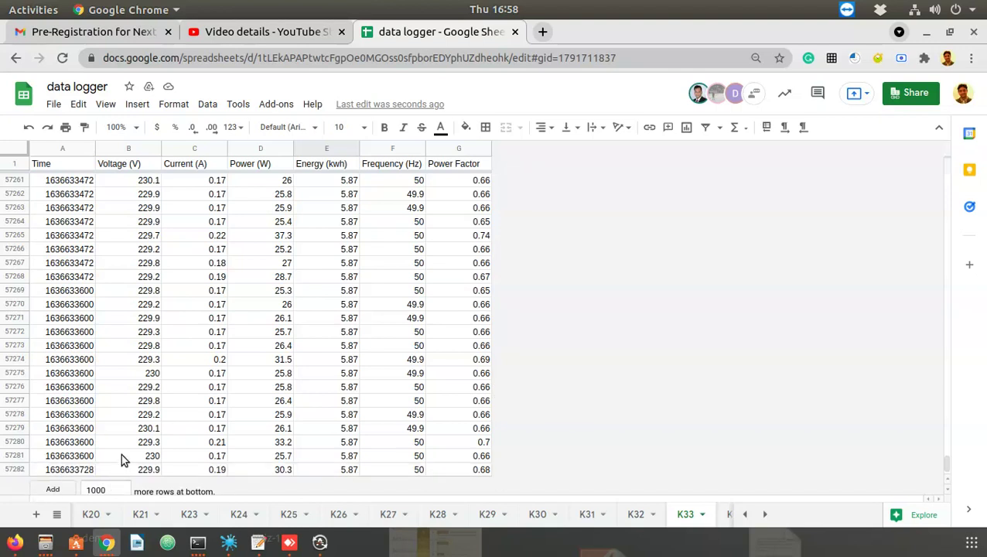
{"action": "double_click", "coordinate": [108, 476]}
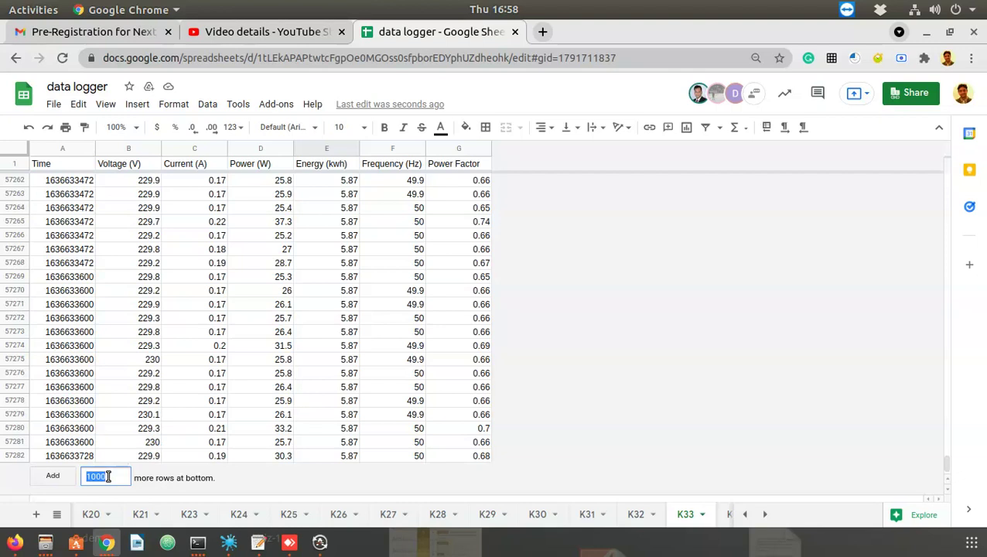
{"action": "type", "text": "10"}
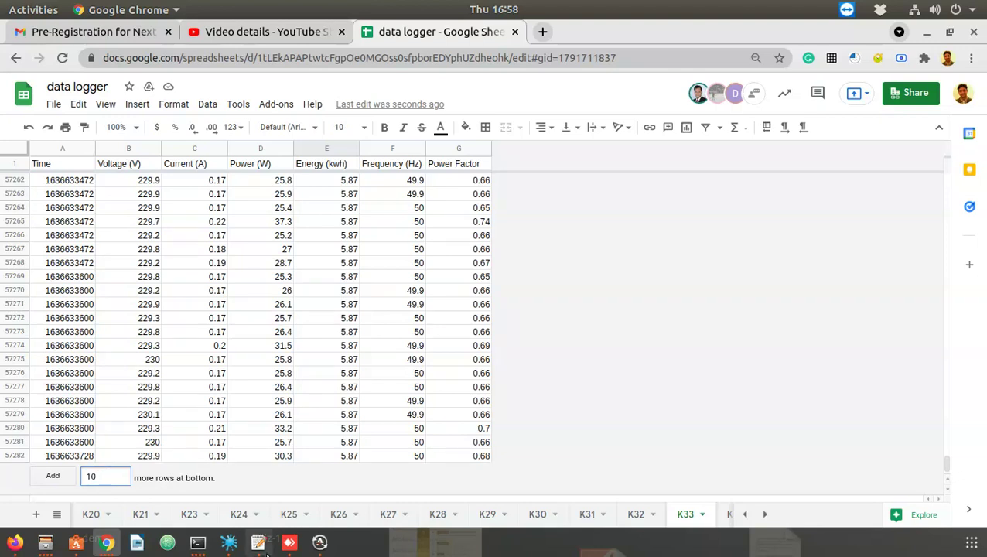
{"action": "left_click", "coordinate": [53, 475]}
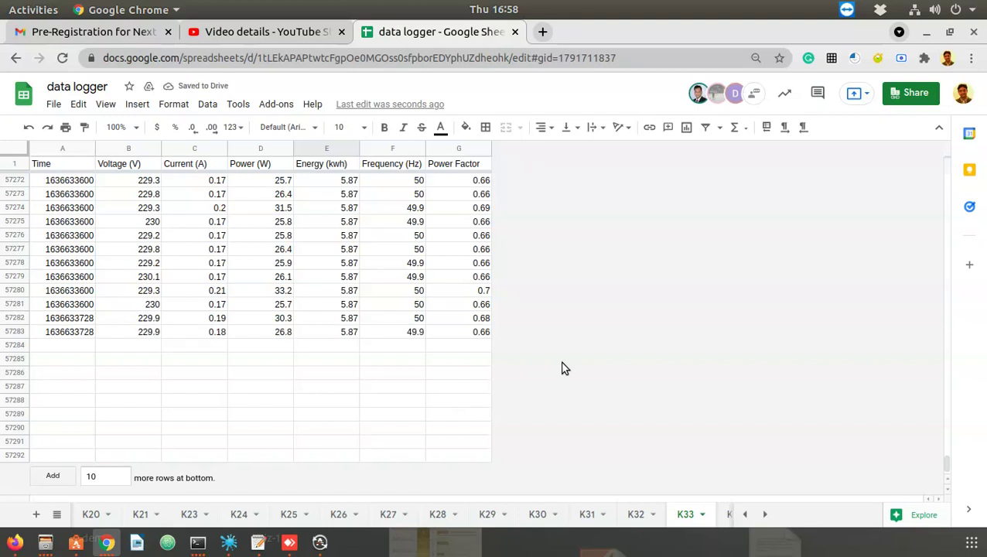
Step: Examine the newest logged readings in sheet K33 and the first logged rows of sheet K32
{"action": "left_click_drag", "start_coordinate": [62, 336], "coordinate": [349, 330]}
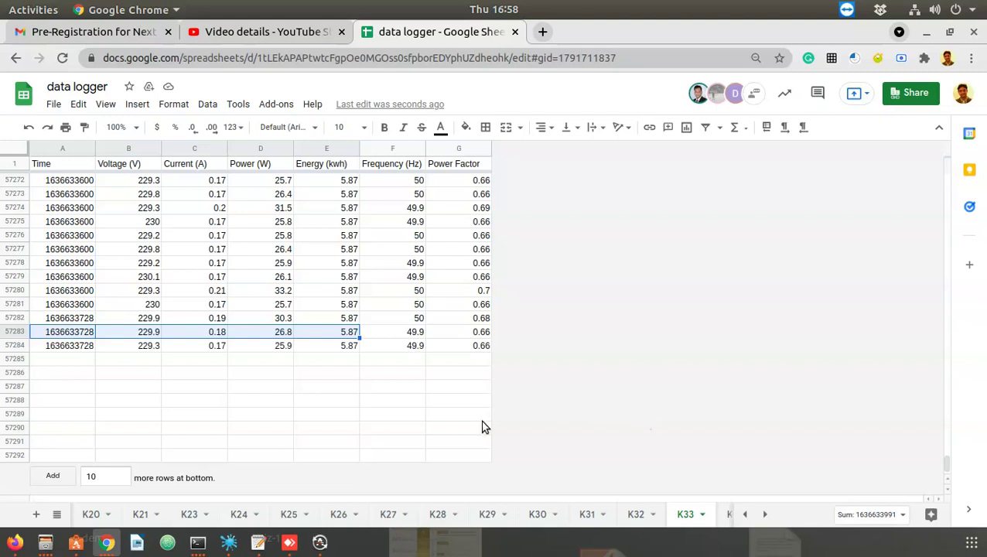
{"action": "left_click_drag", "start_coordinate": [55, 346], "coordinate": [410, 346]}
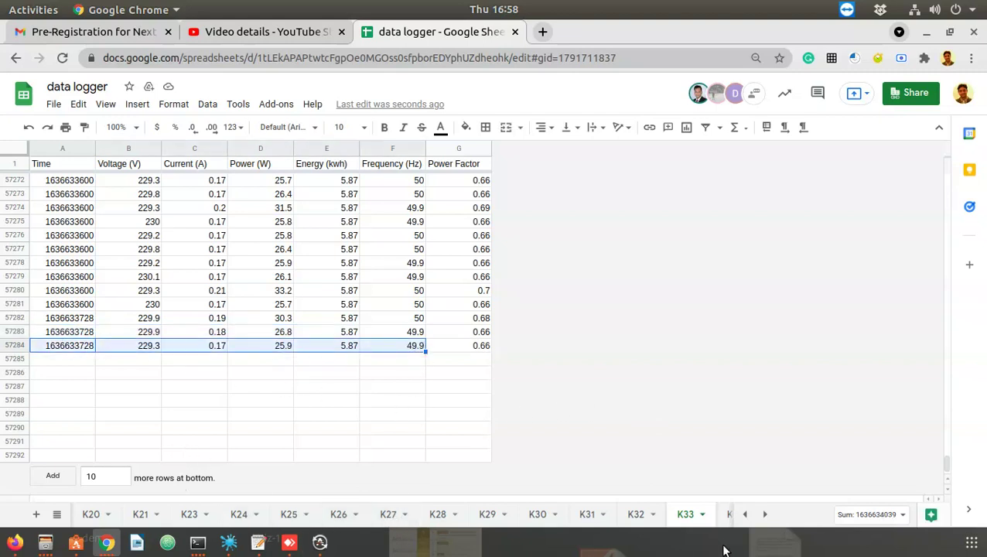
{"action": "left_click", "coordinate": [637, 516]}
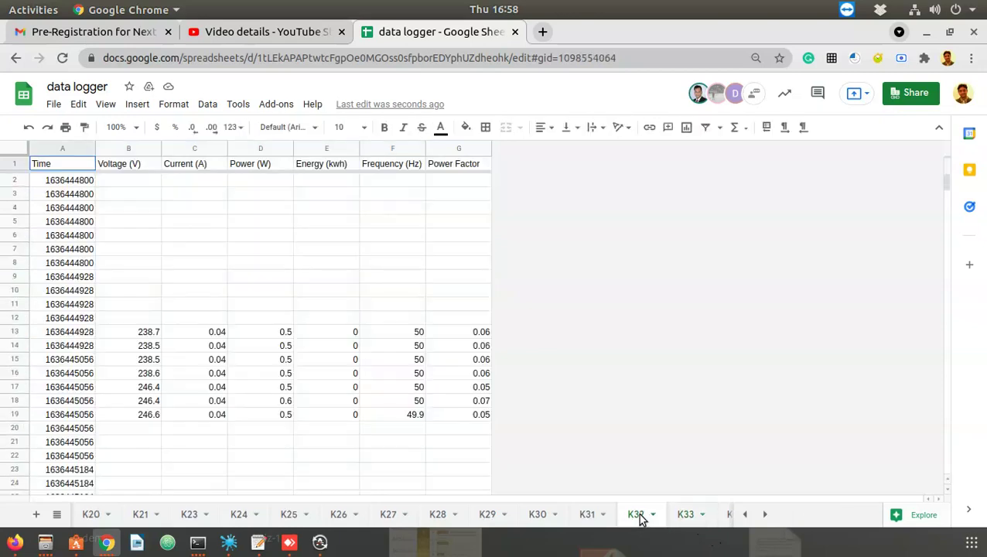
{"action": "scroll", "coordinate": [300, 328], "scroll_direction": "down", "scroll_amount": 7}
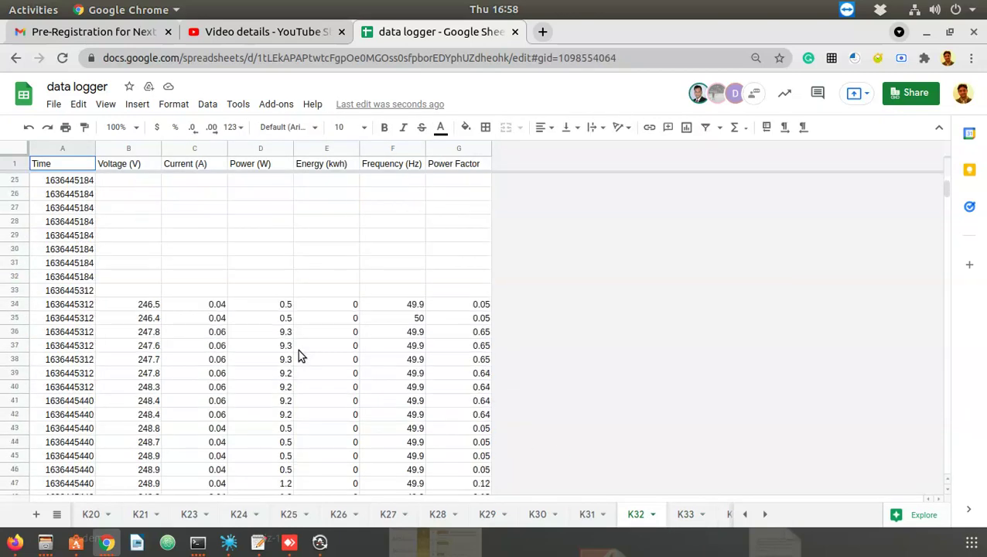
{"action": "scroll", "coordinate": [379, 353], "scroll_direction": "down", "scroll_amount": 6}
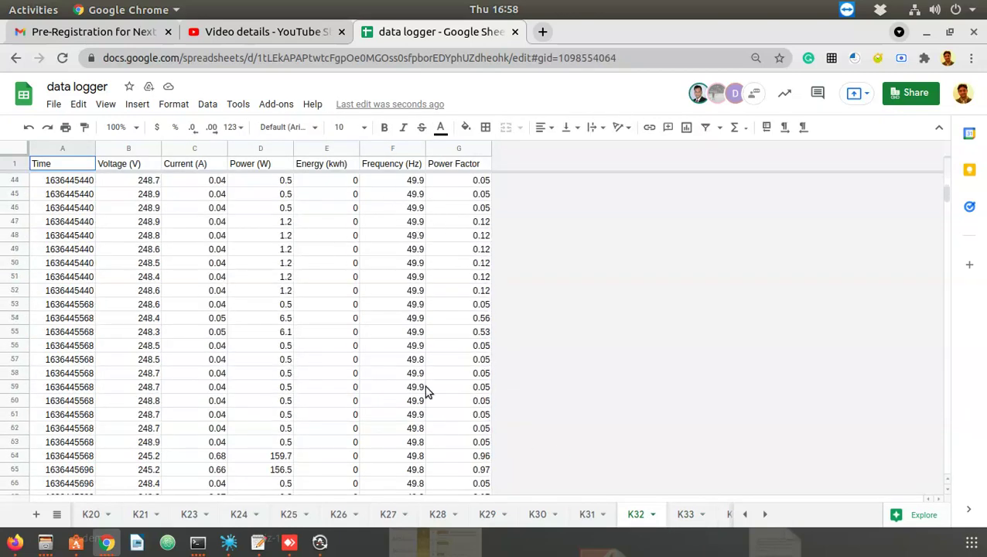
{"action": "scroll", "coordinate": [424, 386], "scroll_direction": "down", "scroll_amount": 5}
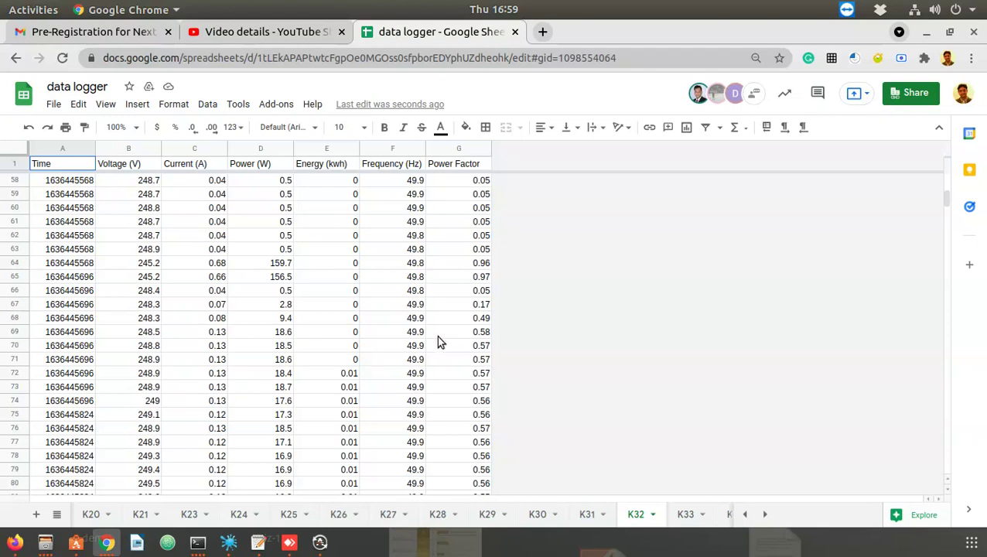
Step: Search the web for "google developers console" in a new browser tab
{"action": "left_click", "coordinate": [544, 32]}
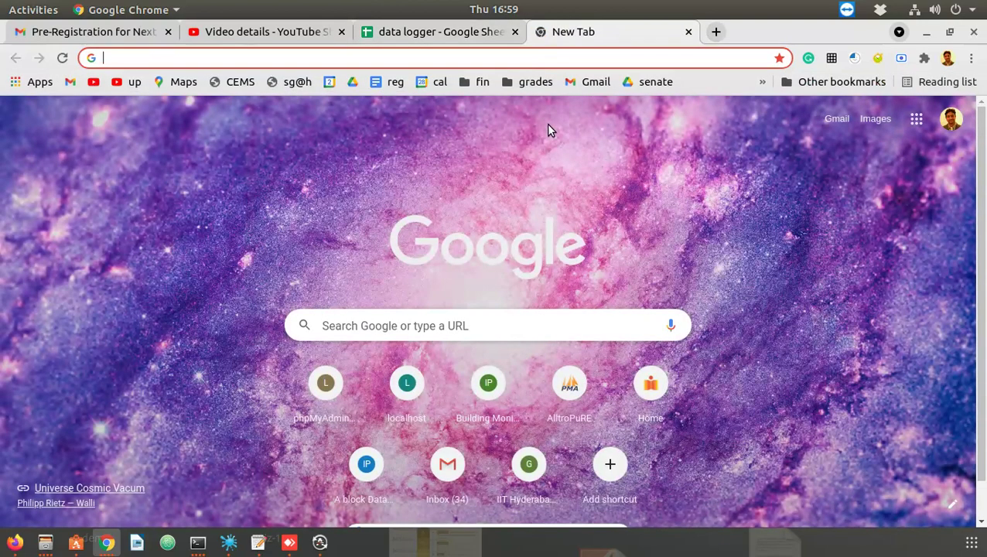
{"action": "type", "text": "cclo"}
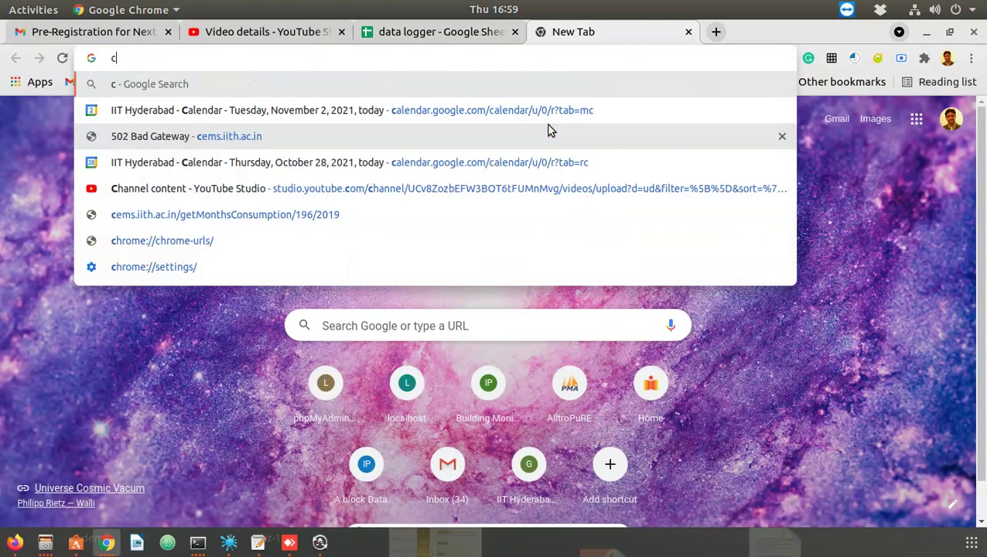
{"action": "key", "text": "BackSpace"}
{"action": "key", "text": "BackSpace"}
{"action": "key", "text": "BackSpace"}
{"action": "key", "text": "BackSpace"}
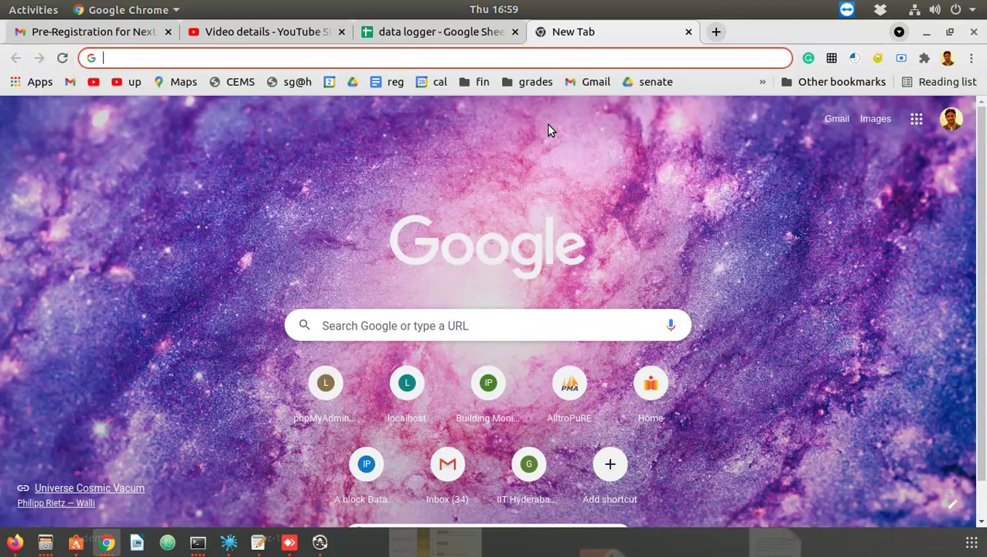
{"action": "type", "text": "google devel"}
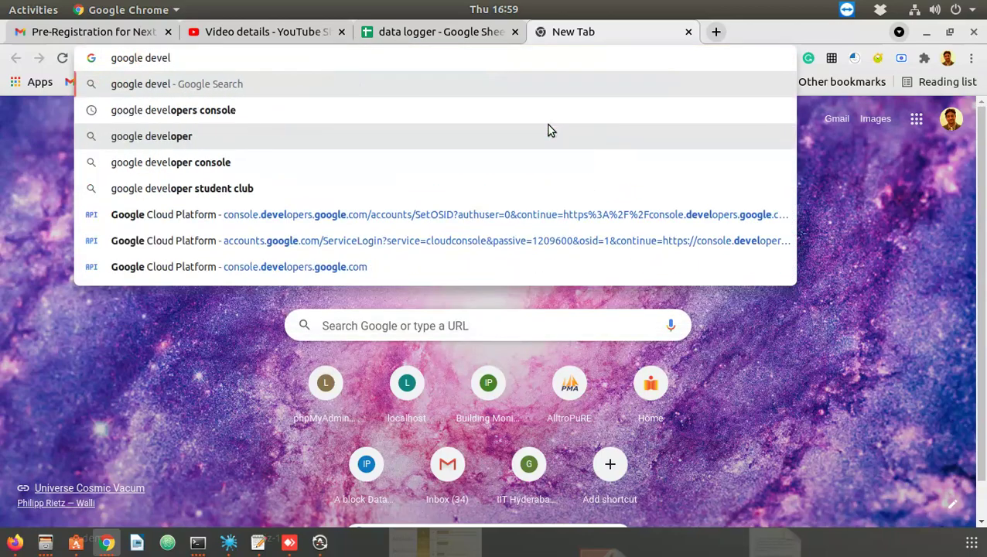
{"action": "key", "text": "Down"}
{"action": "key", "text": "Return"}
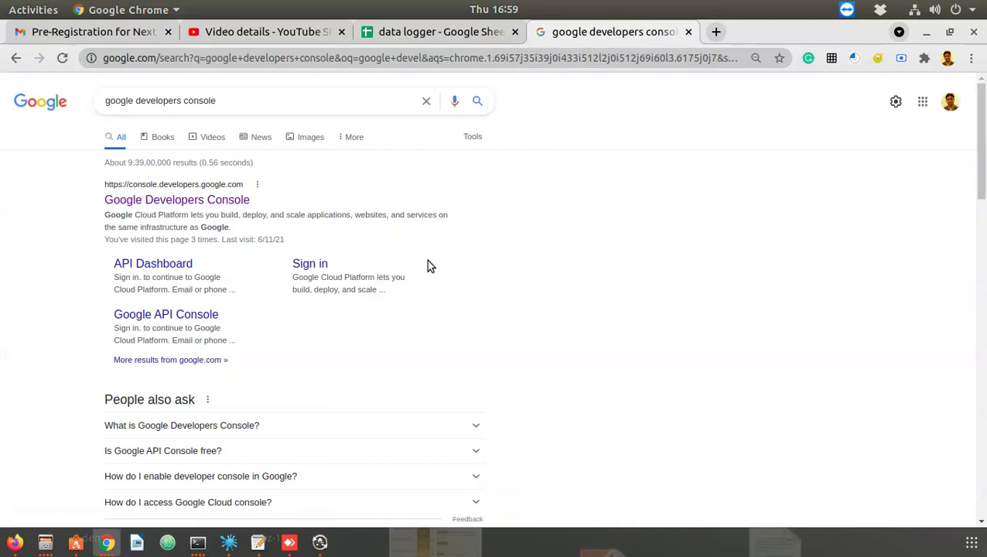
Step: Enlarge the search results page and open the Google Developers Console result
{"action": "key", "text": "ctrl+plus"}
{"action": "key", "text": "ctrl+plus"}
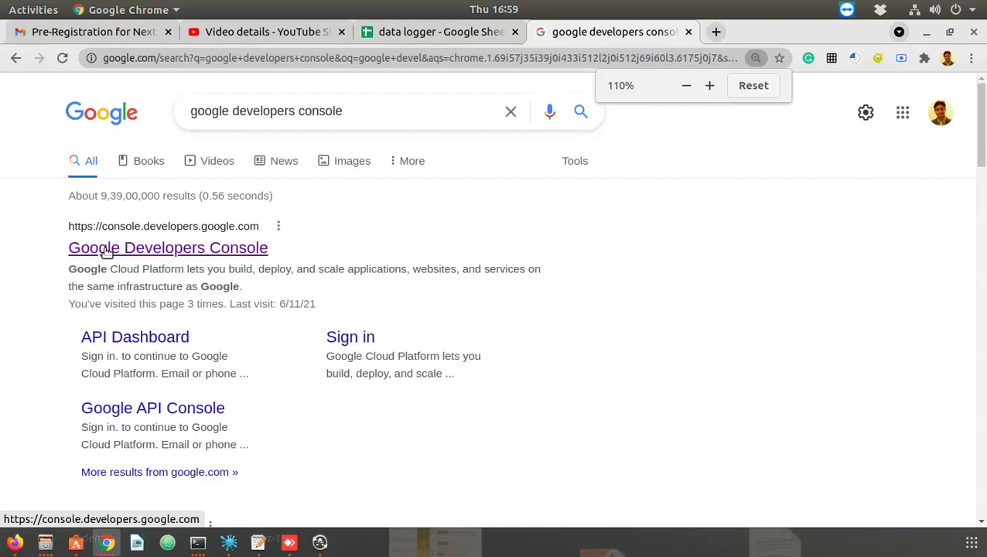
{"action": "left_click", "coordinate": [227, 257]}
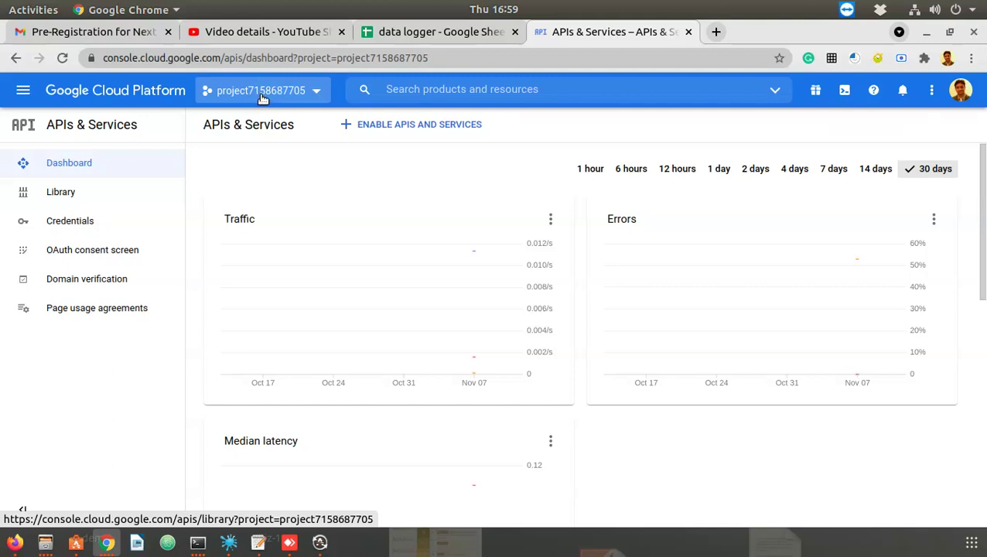
Step: Start a new Google Cloud project and select the number in its default project name
{"action": "left_click", "coordinate": [317, 91]}
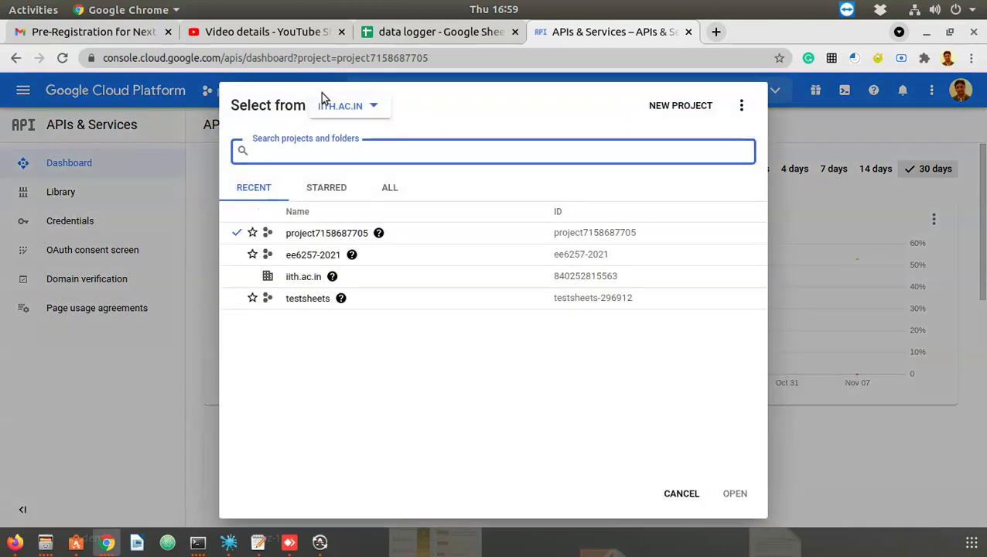
{"action": "left_click", "coordinate": [677, 107]}
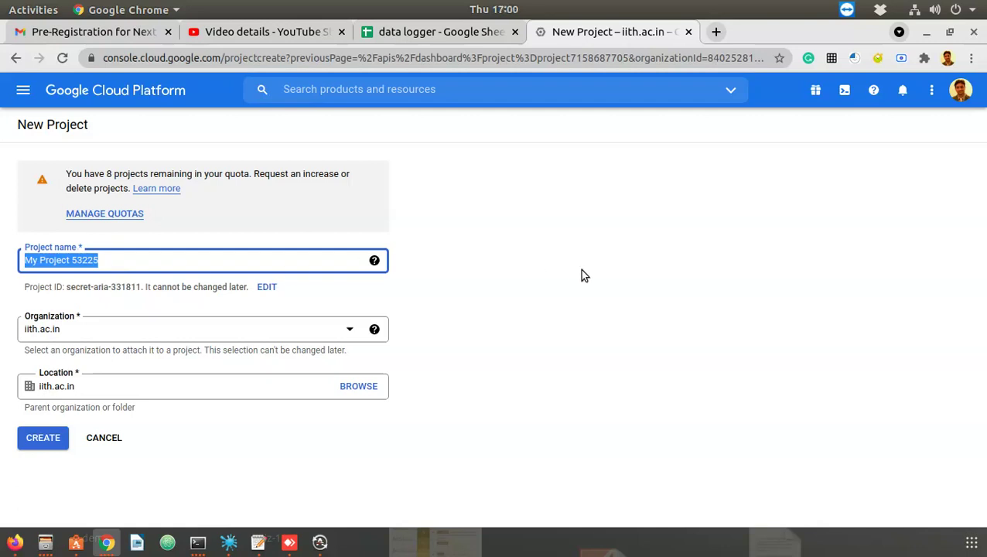
{"action": "key", "text": "ctrl+plus"}
{"action": "key", "text": "ctrl+plus"}
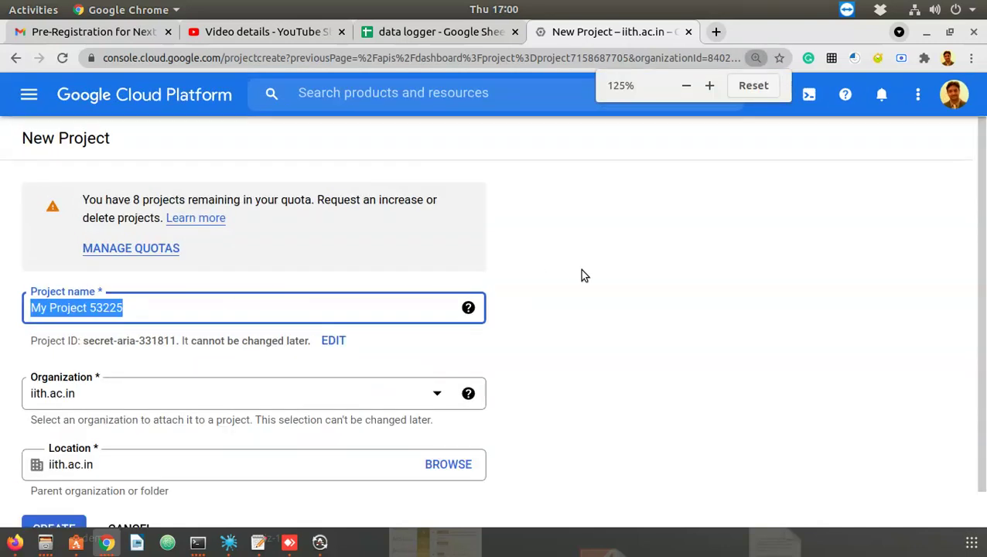
{"action": "scroll", "coordinate": [582, 275], "scroll_direction": "down", "scroll_amount": 1}
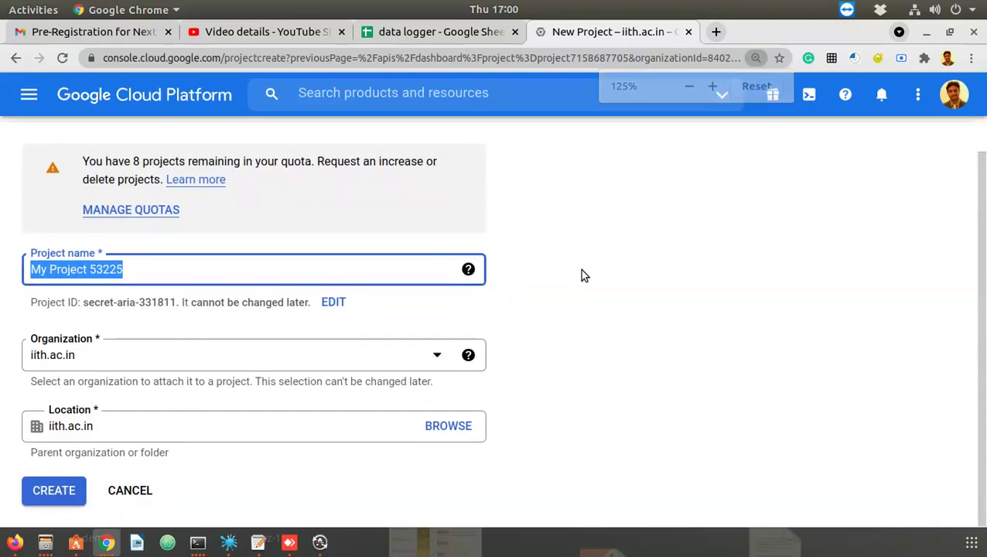
{"action": "left_click", "coordinate": [91, 268]}
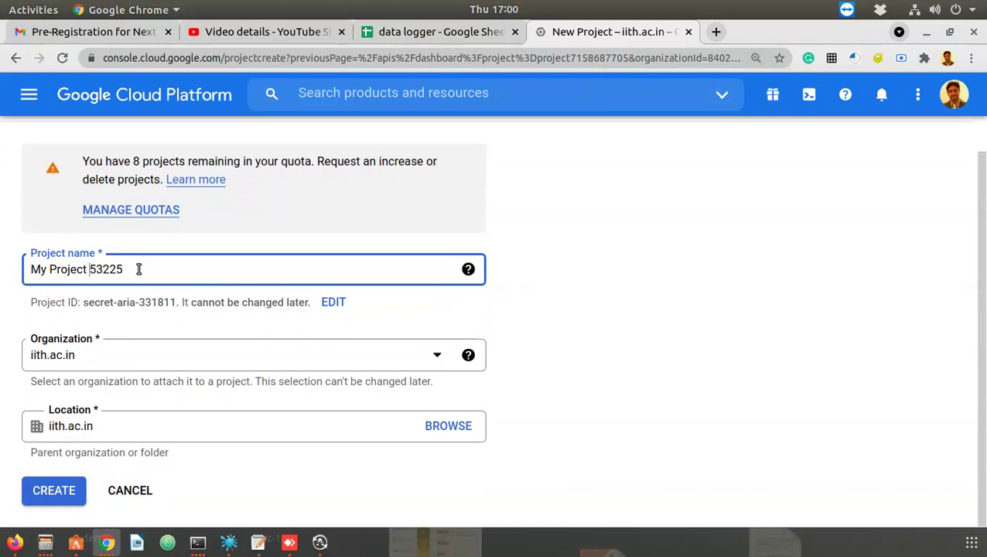
{"action": "triple_click", "coordinate": [154, 268]}
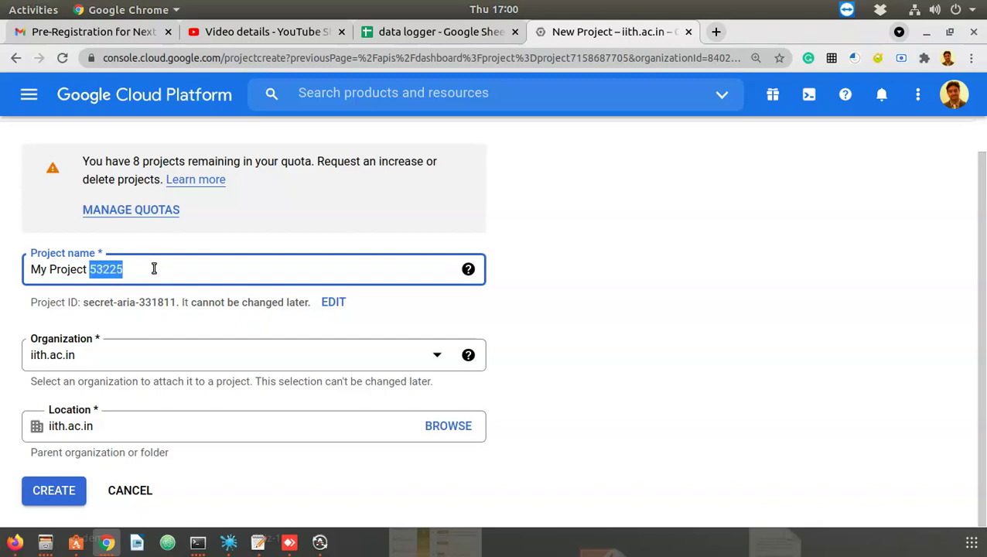
Step: Open the random.org website in a new browser tab
{"action": "left_click", "coordinate": [716, 32]}
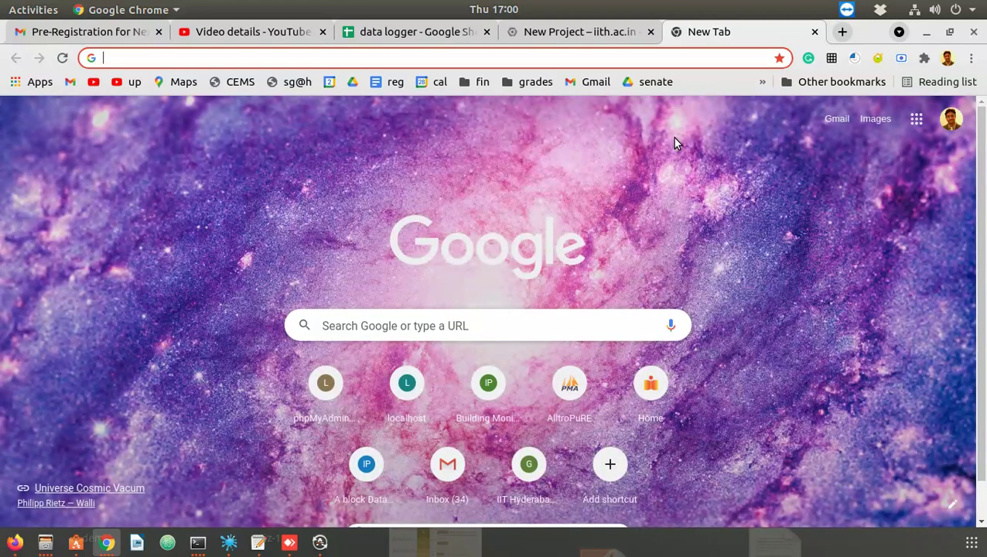
{"action": "type", "text": "ra"}
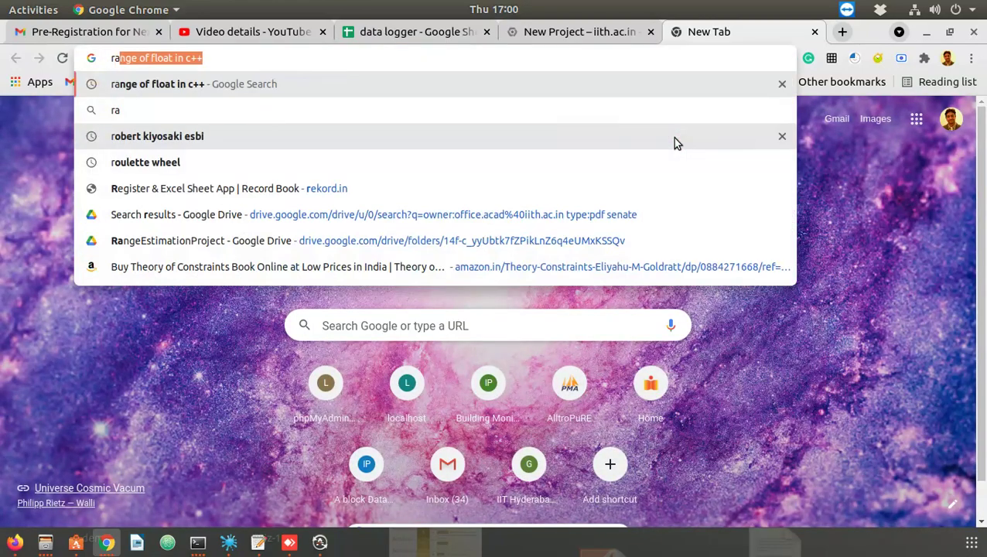
{"action": "type", "text": "dom.or"}
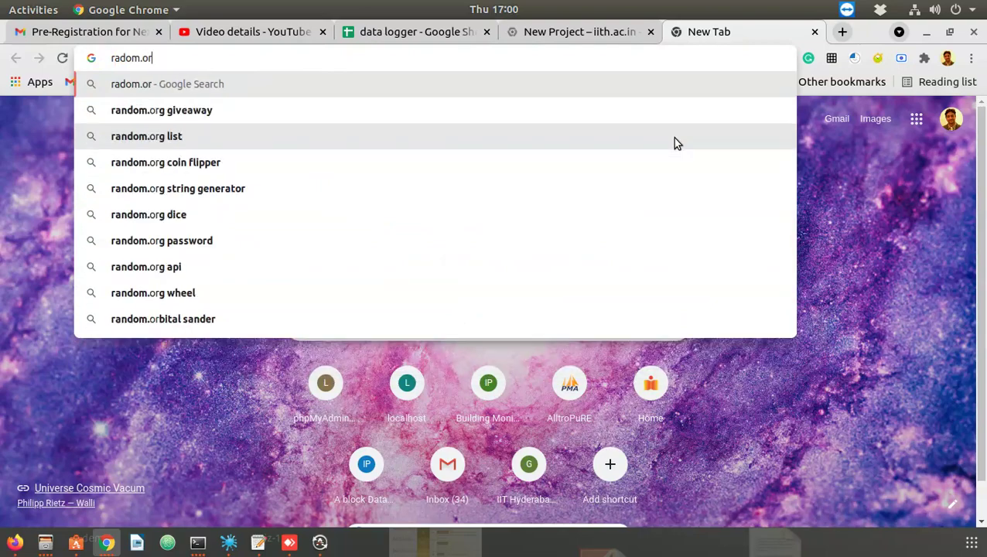
{"action": "type", "text": "dg"}
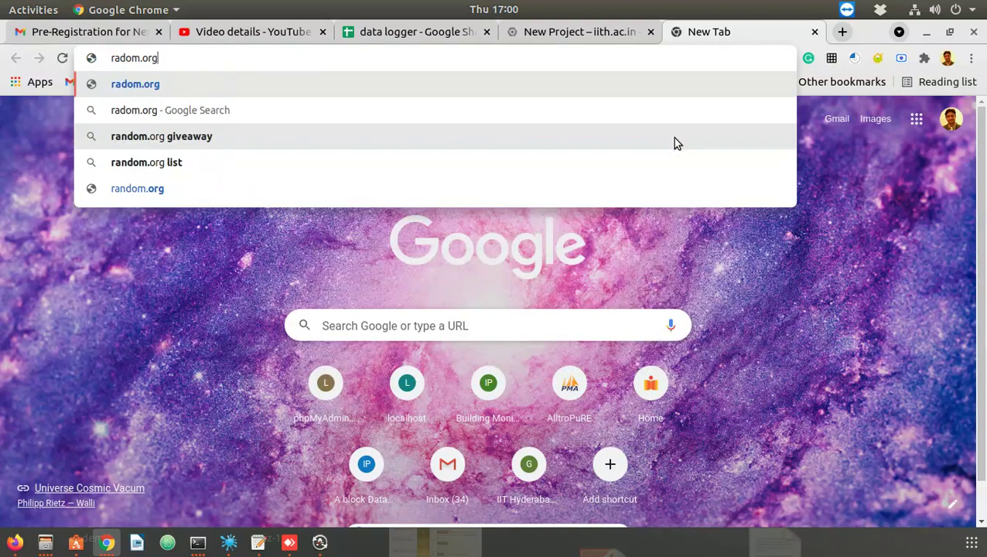
{"action": "key", "text": "Return"}
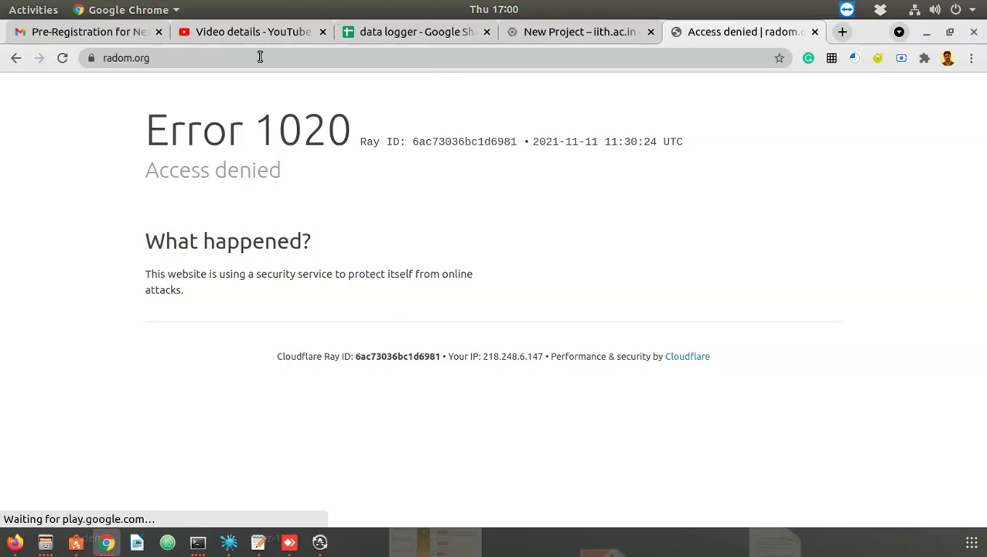
{"action": "left_click", "coordinate": [260, 56]}
{"action": "type", "text": "ran"}
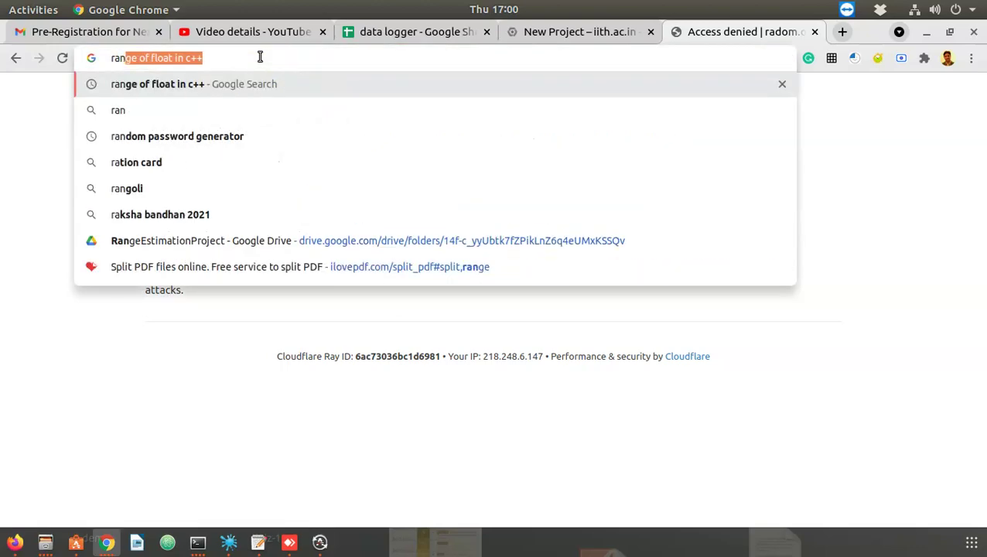
{"action": "type", "text": "dom.org"}
{"action": "key", "text": "Return"}
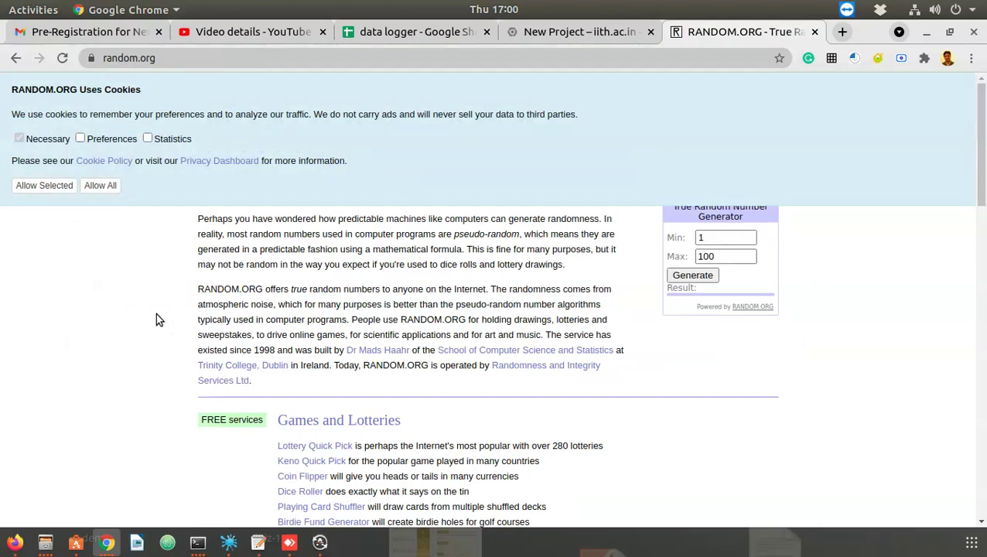
Step: Accept all cookies on random.org and look through its menus and home page for a suitable random generator
{"action": "left_click", "coordinate": [100, 187]}
{"action": "scroll", "coordinate": [716, 272], "scroll_direction": "down", "scroll_amount": 3}
{"action": "scroll", "coordinate": [716, 273], "scroll_direction": "up", "scroll_amount": 3}
{"action": "left_click", "coordinate": [718, 238]}
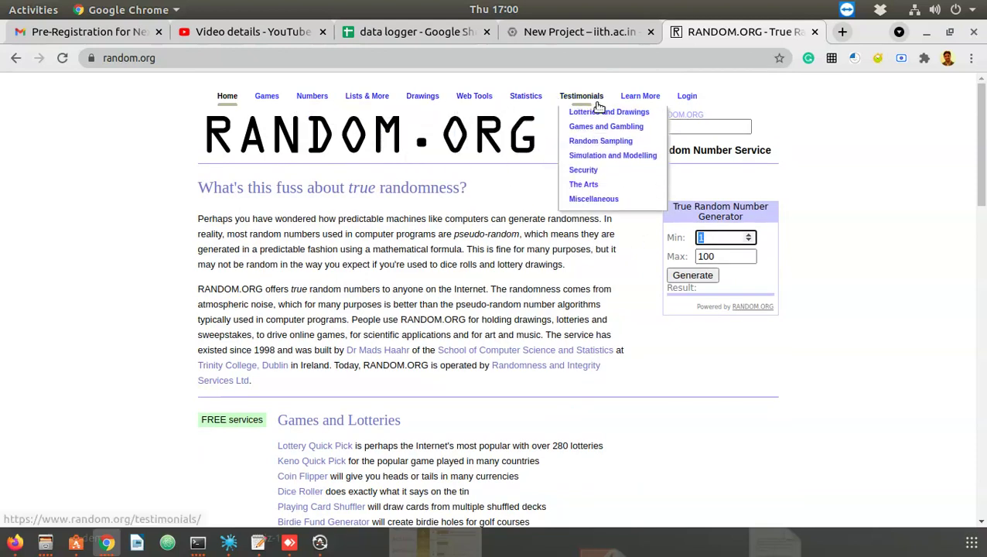
{"action": "mouse_move", "coordinate": [348, 105]}
{"action": "mouse_move", "coordinate": [531, 101]}
{"action": "mouse_move", "coordinate": [387, 107]}
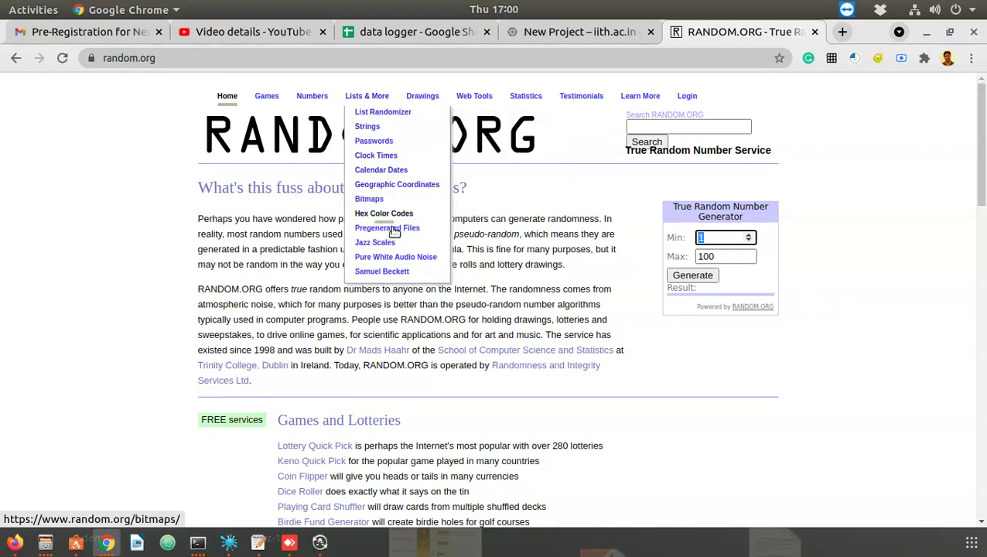
{"action": "scroll", "coordinate": [505, 312], "scroll_direction": "down", "scroll_amount": 9}
{"action": "scroll", "coordinate": [507, 310], "scroll_direction": "down", "scroll_amount": 7}
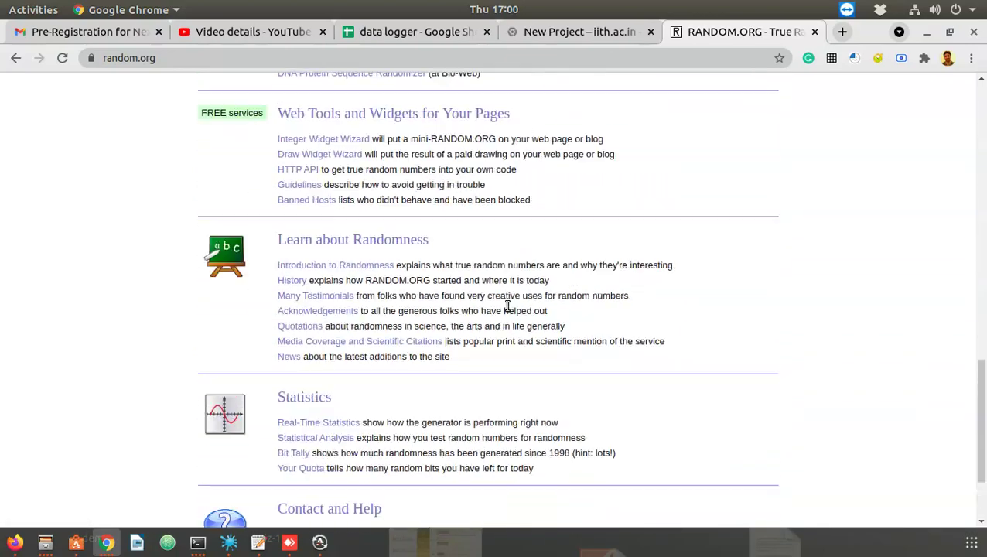
{"action": "scroll", "coordinate": [507, 307], "scroll_direction": "up", "scroll_amount": 15}
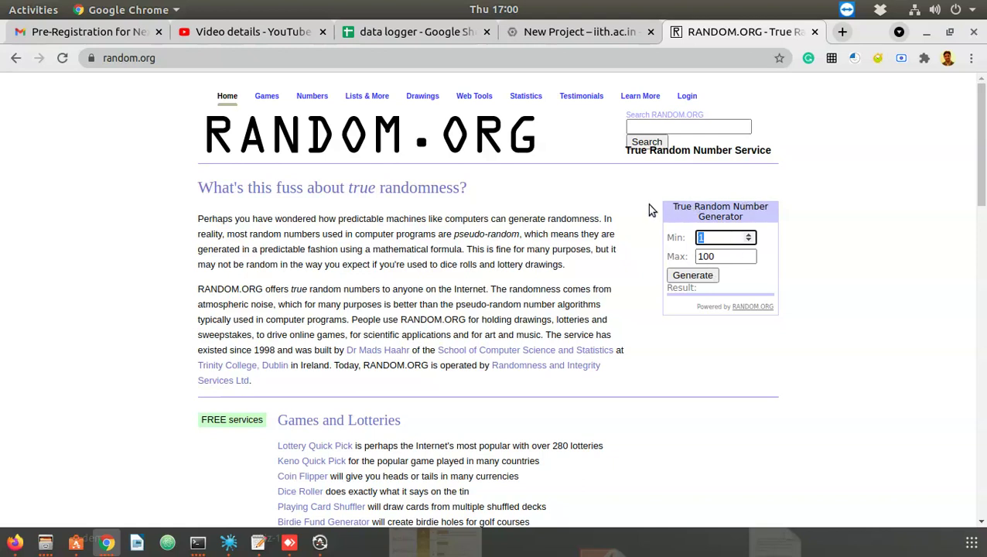
Step: Search the web for "generate random string" and open the RANDOM.ORG string generator result
{"action": "left_click", "coordinate": [159, 59]}
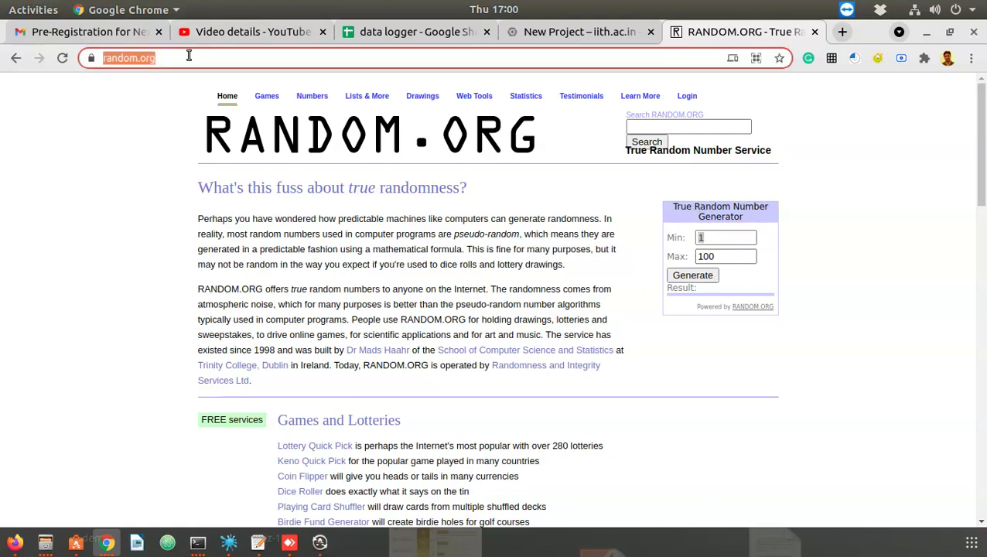
{"action": "left_click", "coordinate": [212, 58]}
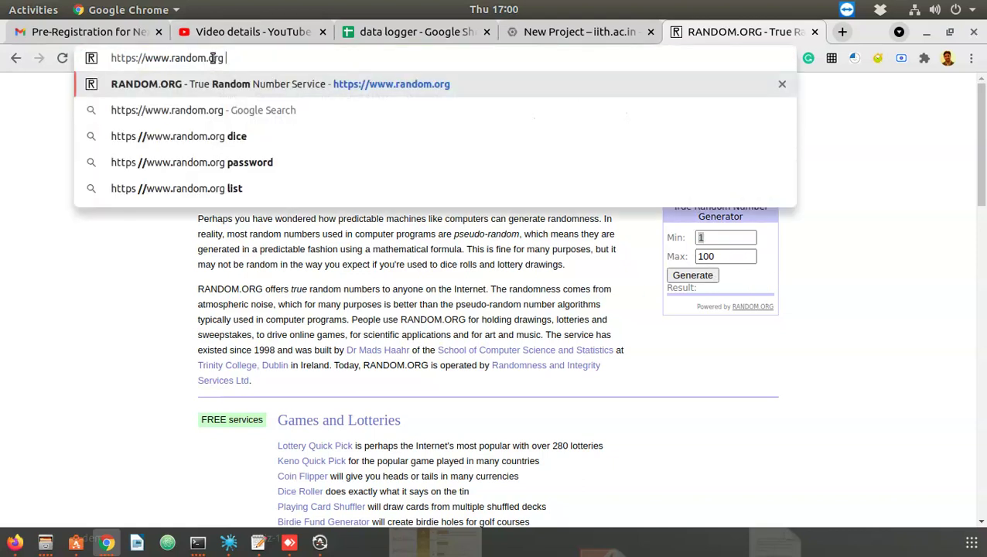
{"action": "key", "text": "ctrl+a"}
{"action": "type", "text": "ge"}
{"action": "key", "text": "BackSpace"}
{"action": "type", "text": "enr"}
{"action": "key", "text": "BackSpace"}
{"action": "type", "text": "erat"}
{"action": "key", "text": "BackSpace"}
{"action": "key", "text": "BackSpace"}
{"action": "key", "text": "BackSpace"}
{"action": "key", "text": "BackSpace"}
{"action": "type", "text": "r"}
{"action": "key", "text": "BackSpace"}
{"action": "type", "text": "erate"}
{"action": "key", "text": "Return"}
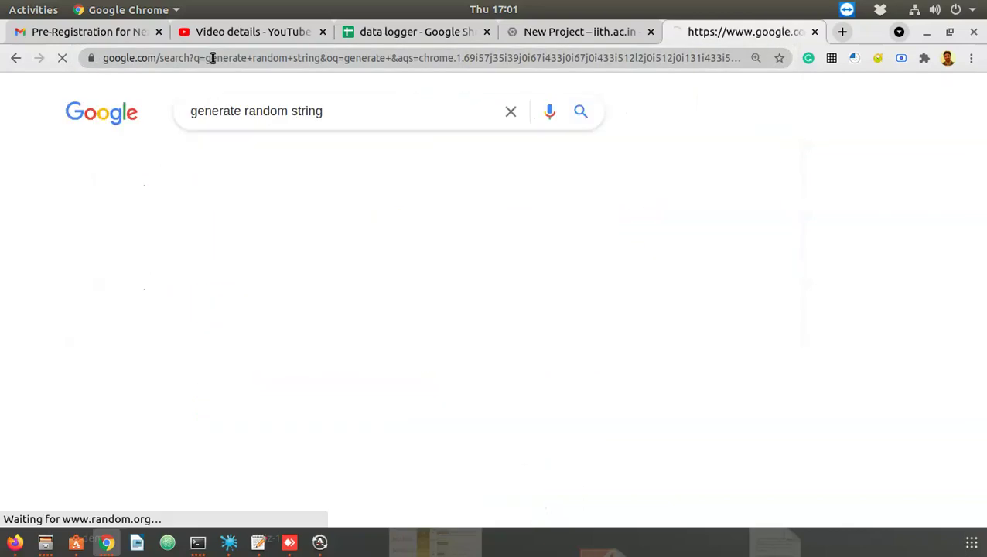
{"action": "left_click", "coordinate": [229, 251]}
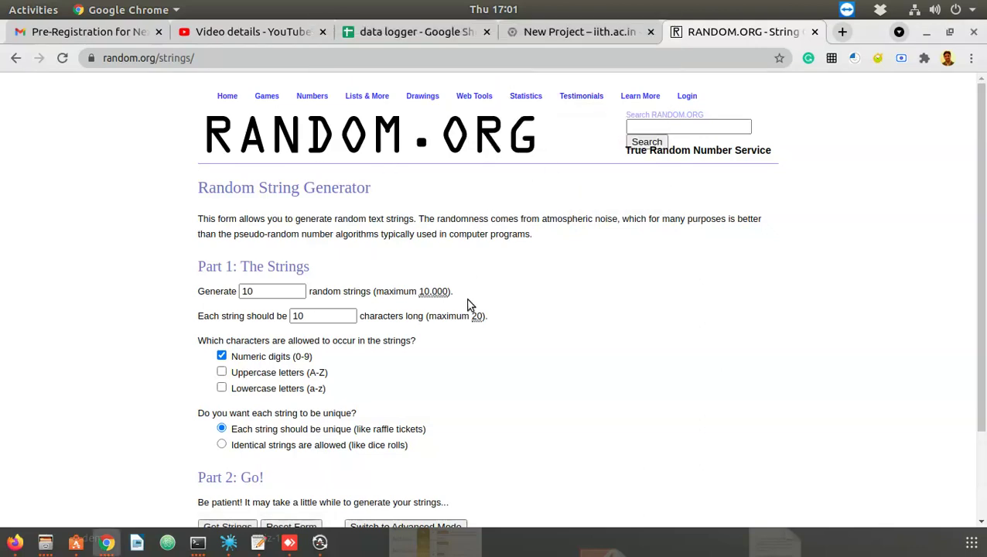
Step: Allow uppercase letters alongside numeric digits in the random string form and generate the strings
{"action": "double_click", "coordinate": [263, 294]}
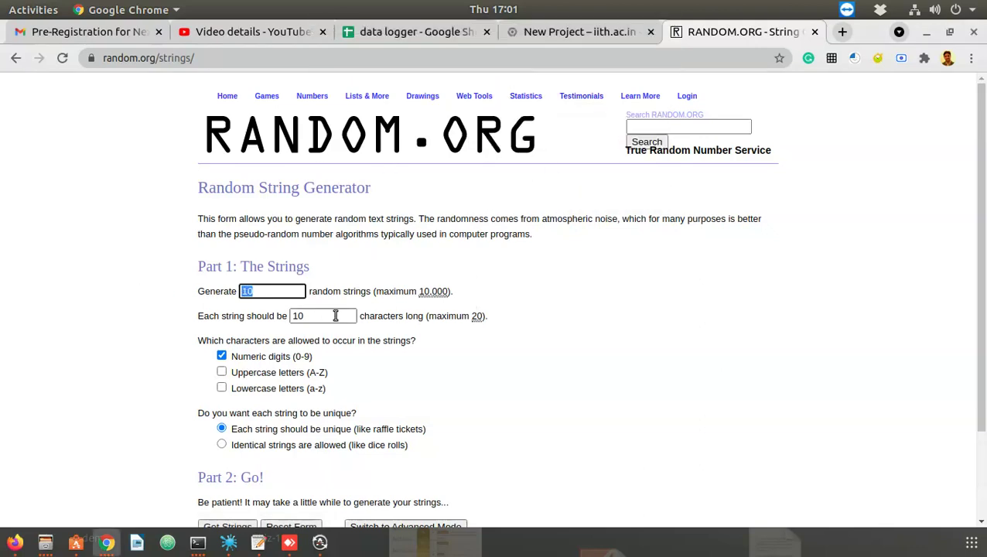
{"action": "key", "text": "ctrl+plus"}
{"action": "key", "text": "ctrl+plus"}
{"action": "scroll", "coordinate": [337, 319], "scroll_direction": "down", "scroll_amount": 1}
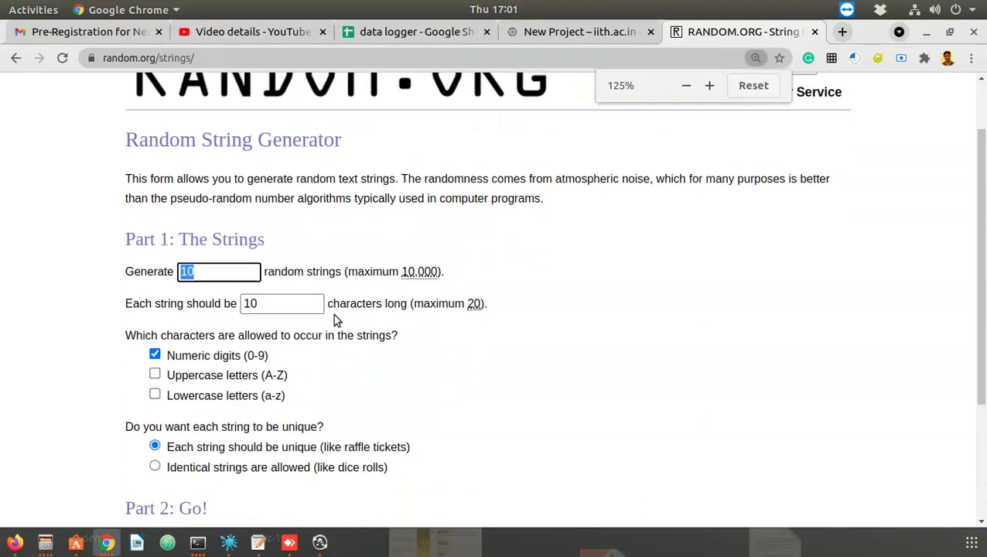
{"action": "left_click", "coordinate": [191, 375]}
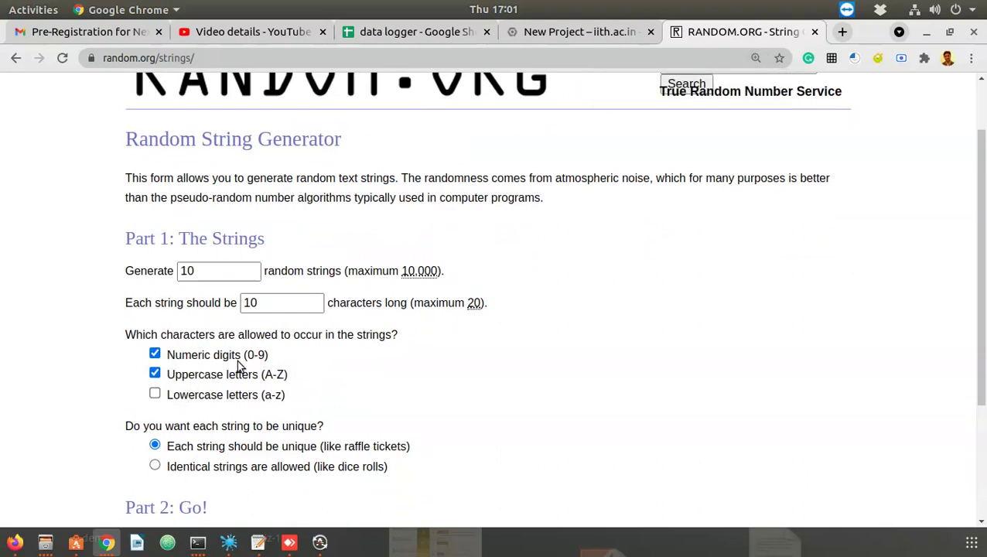
{"action": "scroll", "coordinate": [303, 403], "scroll_direction": "down", "scroll_amount": 2}
{"action": "left_click", "coordinate": [161, 456]}
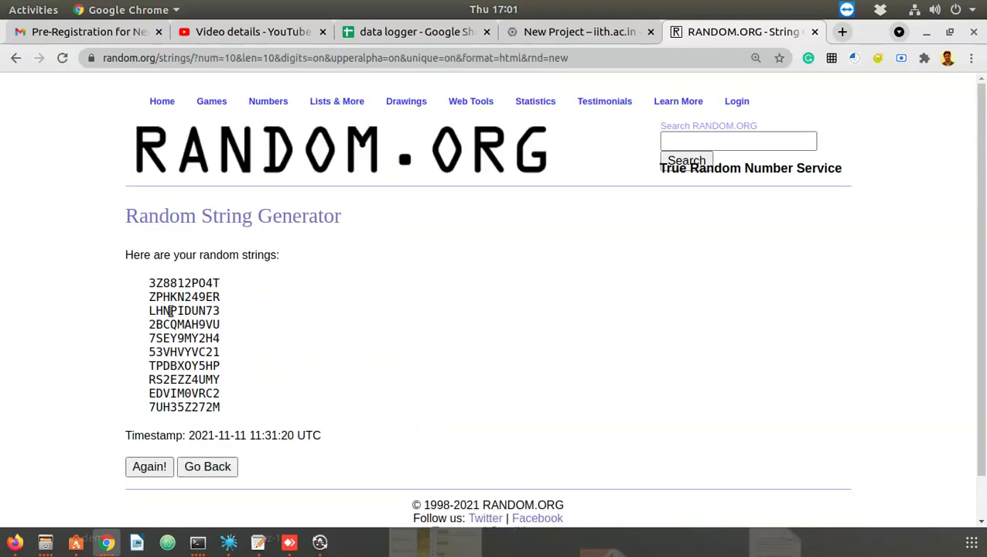
Step: Copy the last generated random string, 7UH35Z272M
{"action": "triple_click", "coordinate": [174, 297]}
{"action": "triple_click", "coordinate": [176, 324]}
{"action": "left_click", "coordinate": [175, 346]}
{"action": "double_click", "coordinate": [176, 350]}
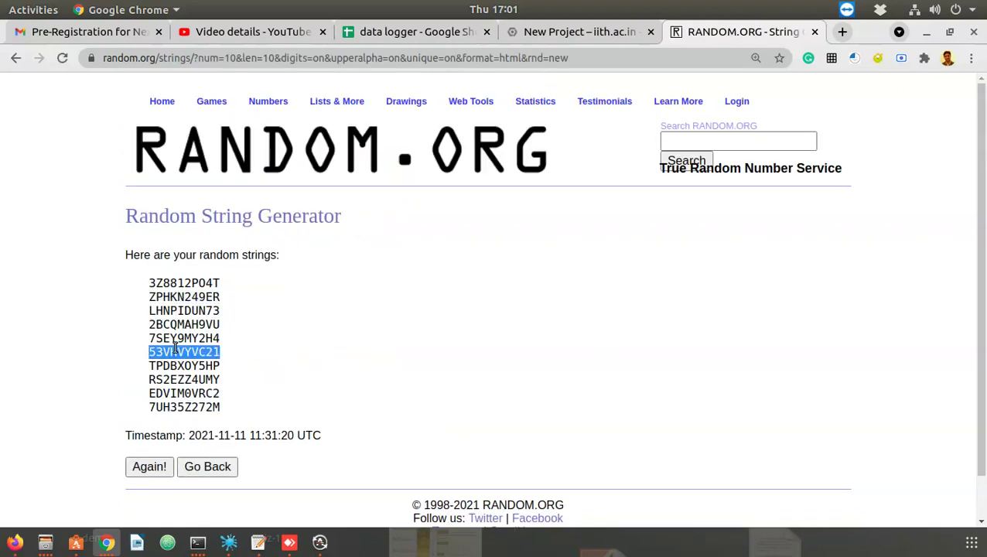
{"action": "double_click", "coordinate": [187, 380]}
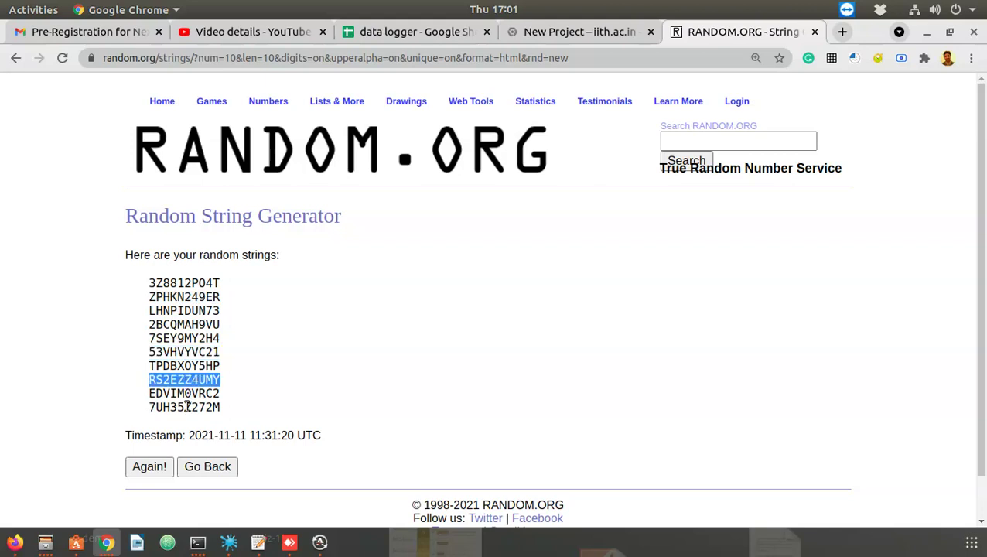
{"action": "double_click", "coordinate": [186, 407]}
{"action": "right_click", "coordinate": [186, 401]}
{"action": "left_click", "coordinate": [201, 412]}
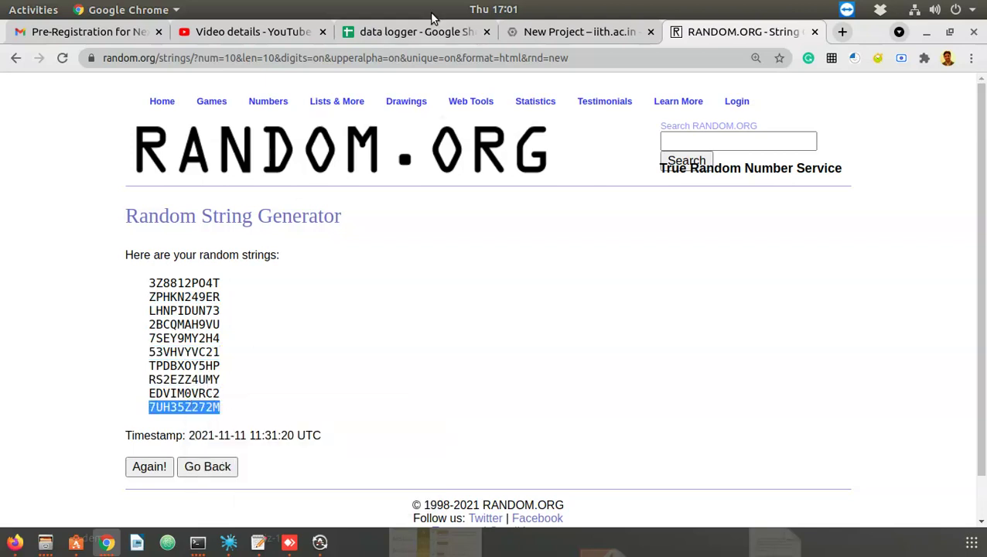
Step: Replace the new Google Cloud project's name with the copied string 7UH35Z272M and create the project
{"action": "left_click", "coordinate": [568, 34]}
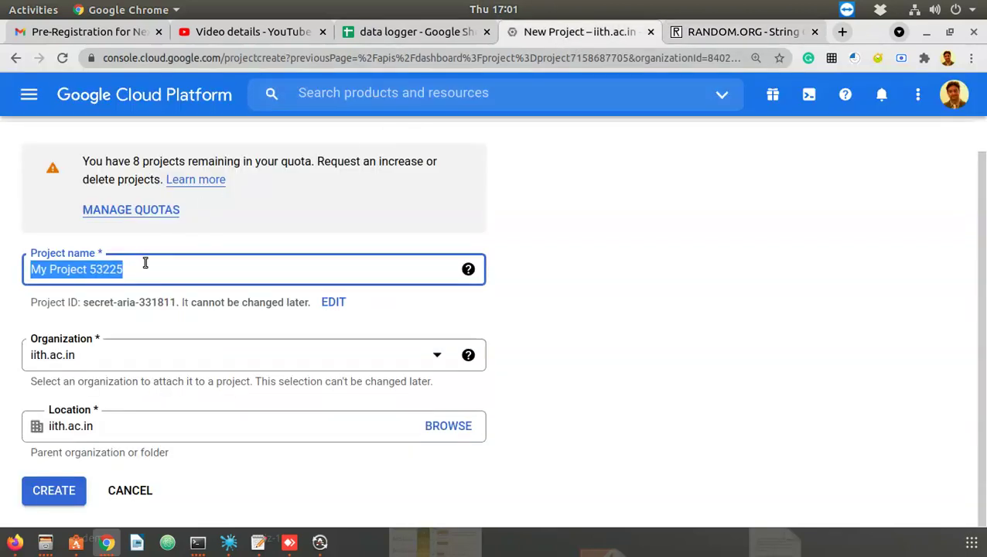
{"action": "key", "text": "ctrl+v"}
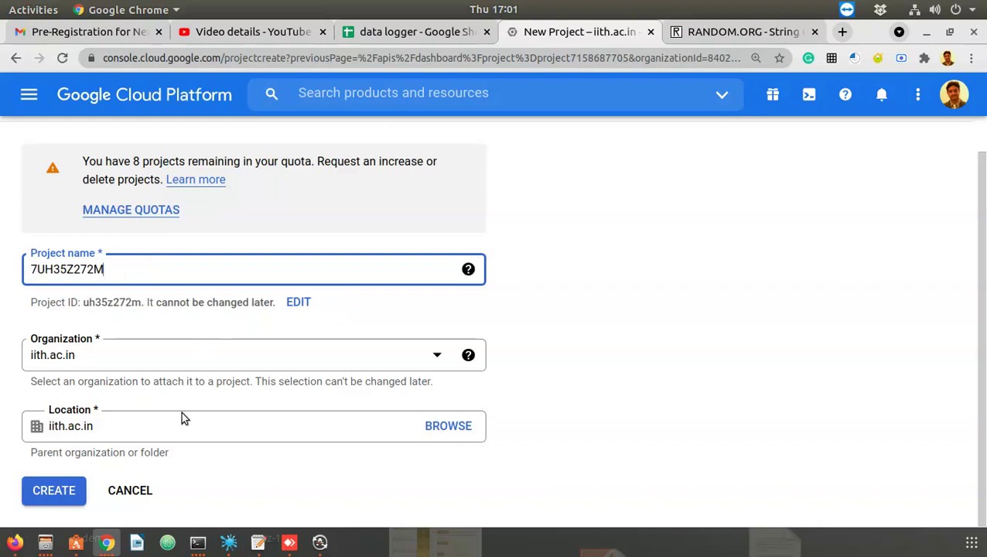
{"action": "left_click", "coordinate": [58, 489]}
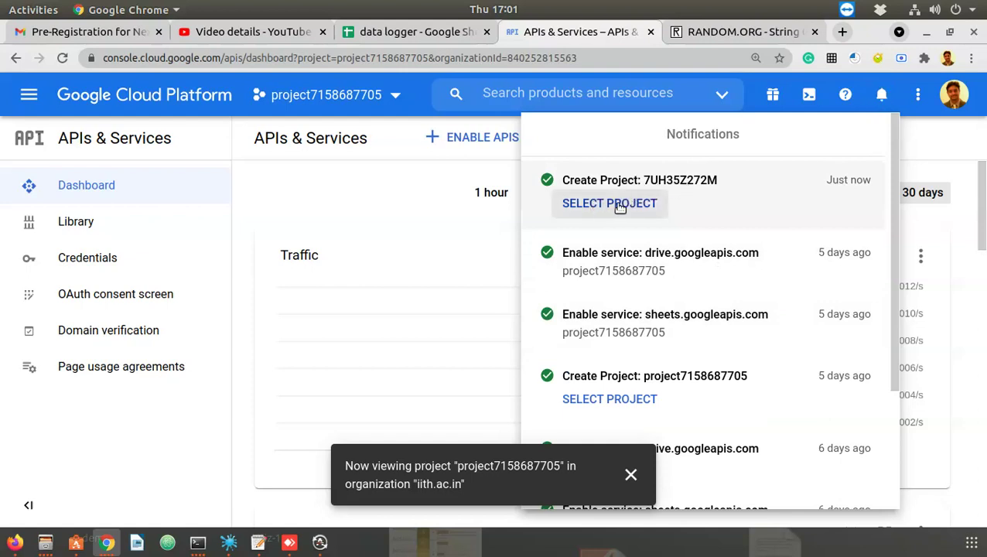
Step: Switch to the newly created project 7UH35Z272M and check the selection in the project picker
{"action": "left_click", "coordinate": [610, 203]}
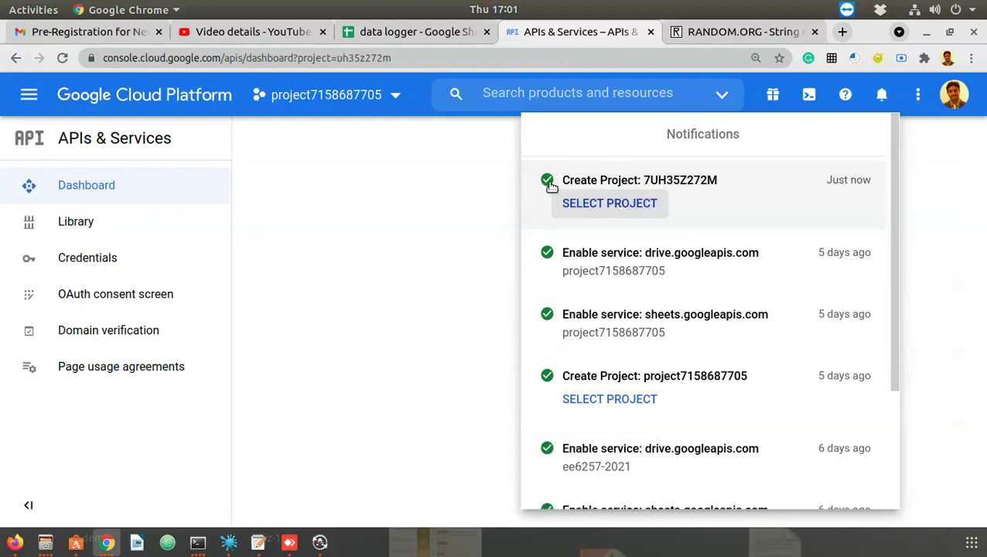
{"action": "left_click", "coordinate": [654, 203]}
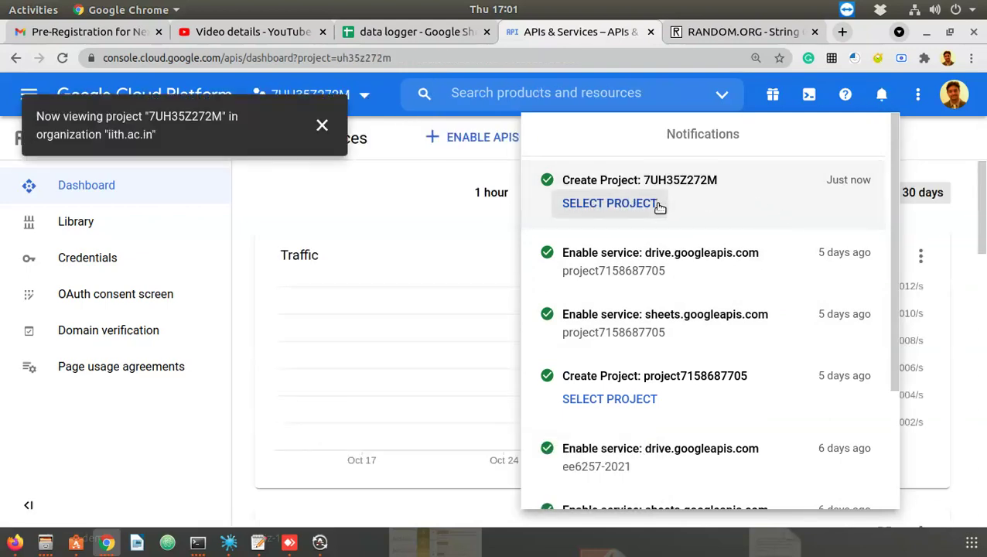
{"action": "left_click", "coordinate": [366, 97]}
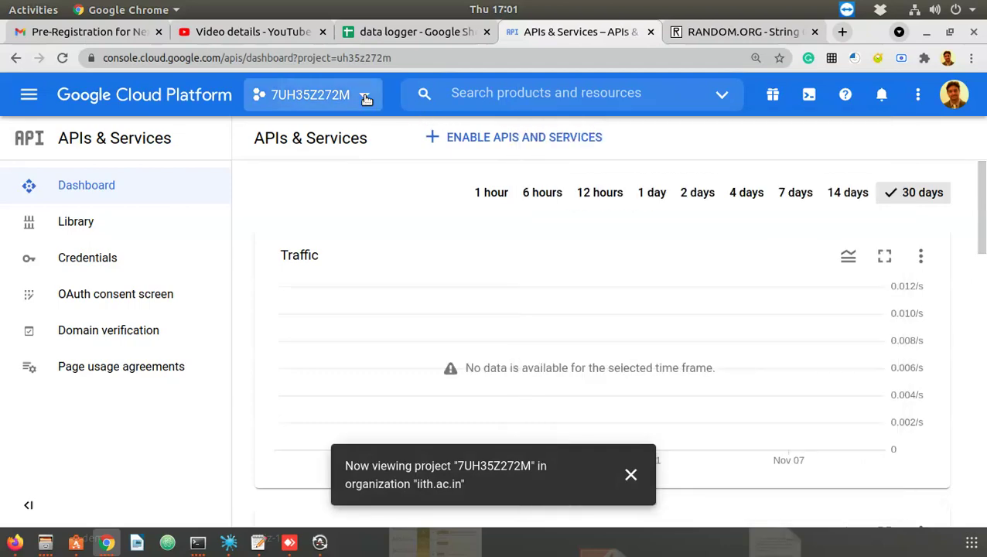
{"action": "left_click", "coordinate": [366, 97]}
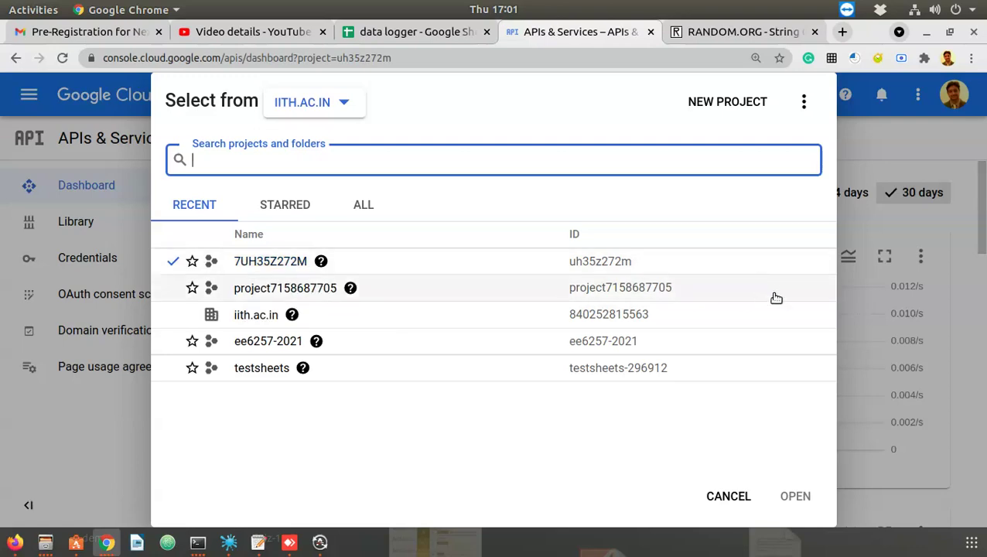
{"action": "left_click", "coordinate": [739, 496]}
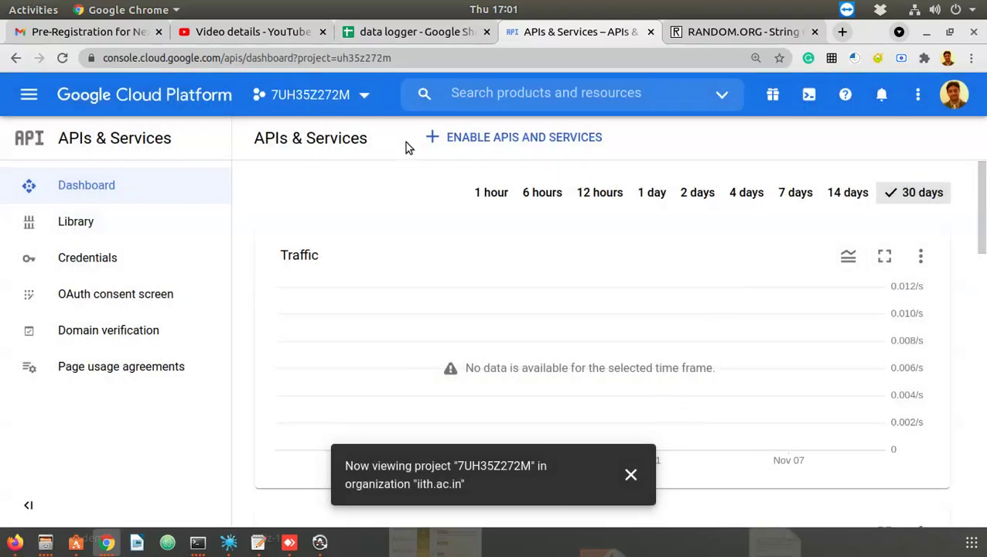
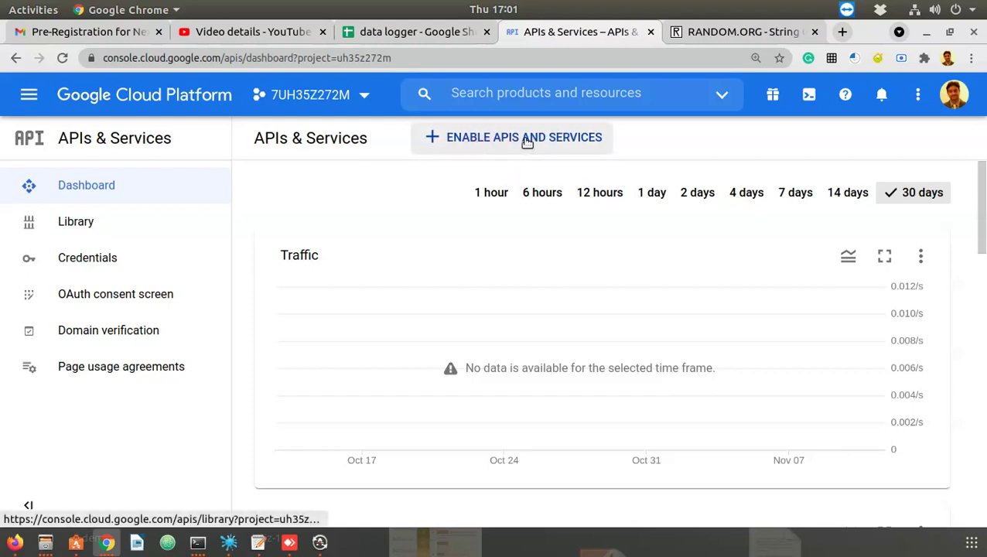
Step: Open the API Library for the project and search it for "google drive"
{"action": "left_click", "coordinate": [568, 138]}
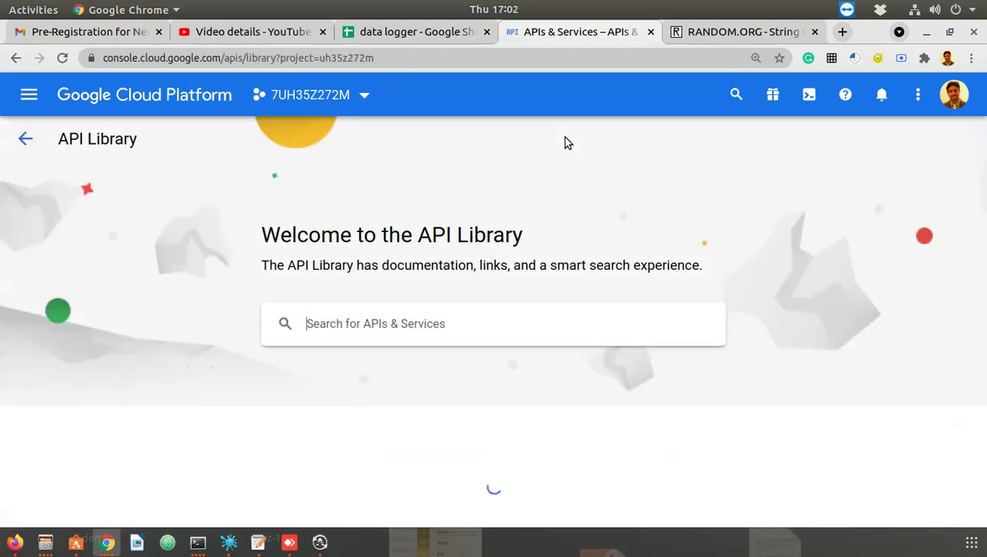
{"action": "left_click", "coordinate": [472, 329]}
{"action": "type", "text": "go"}
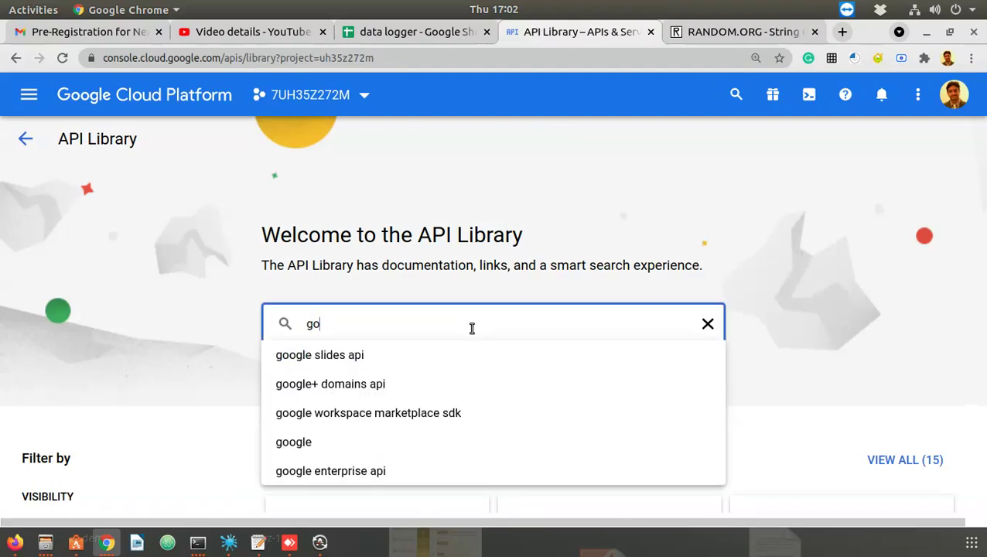
{"action": "type", "text": "google drive"}
{"action": "key", "text": "Return"}
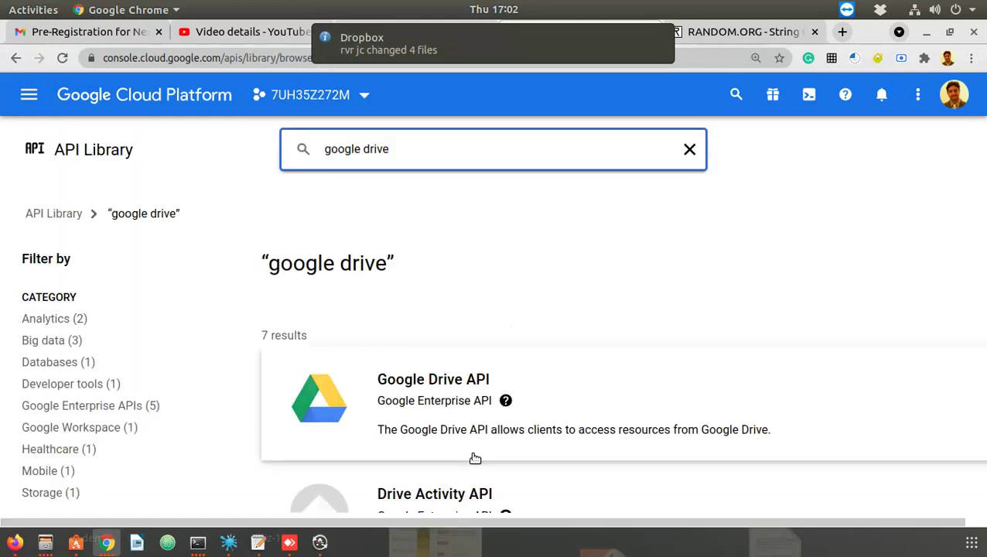
Step: Enable the Google Drive API and reselect project 7UH35Z272M in the project picker
{"action": "left_click", "coordinate": [335, 402]}
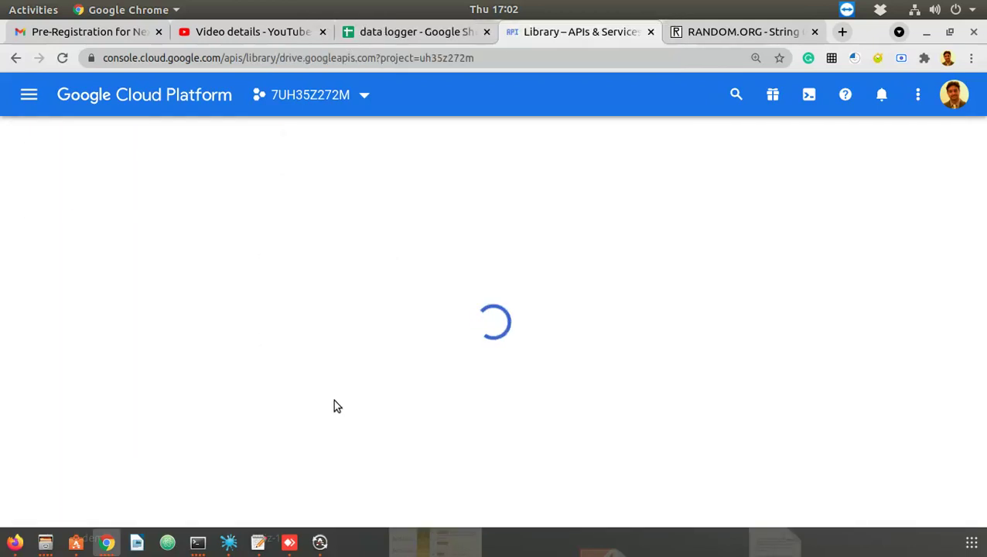
{"action": "left_click", "coordinate": [220, 329]}
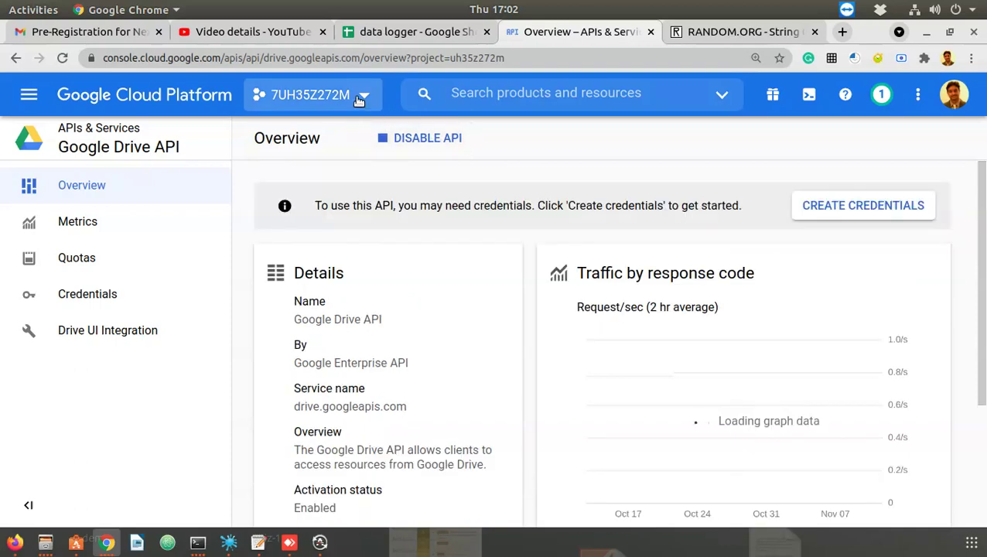
{"action": "left_click", "coordinate": [359, 97]}
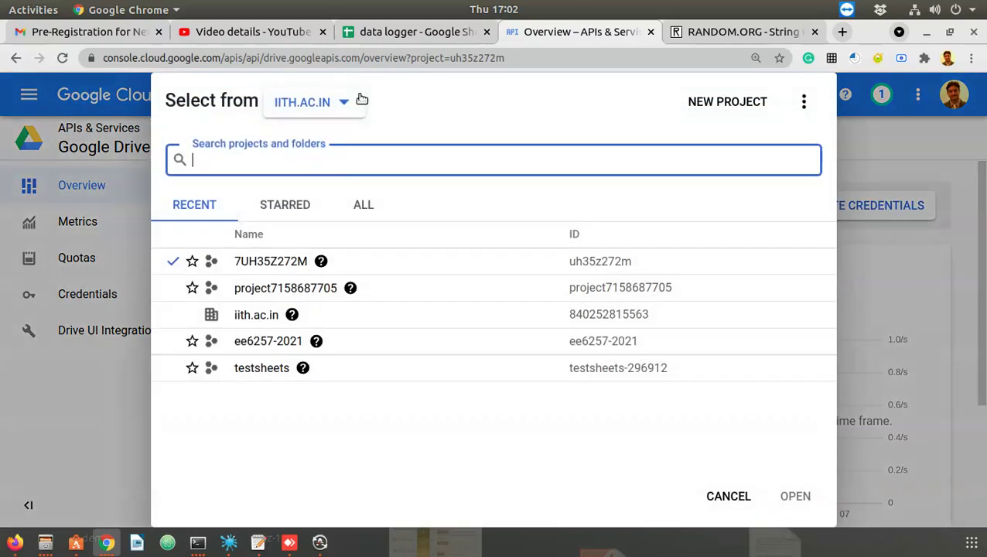
{"action": "left_click", "coordinate": [296, 260]}
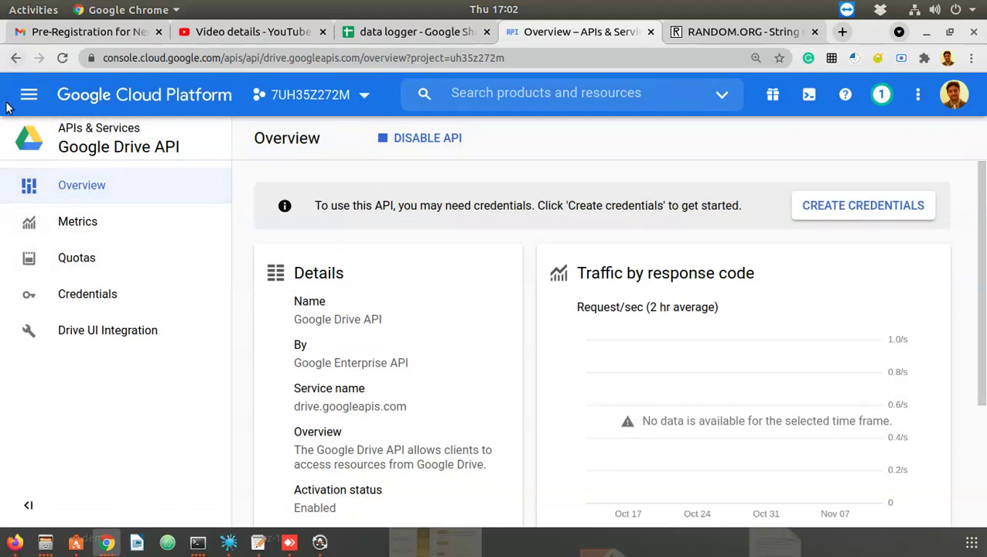
Step: Return to the API Library, search it for "google sheets" and enable the Google Sheets API
{"action": "left_click", "coordinate": [14, 59]}
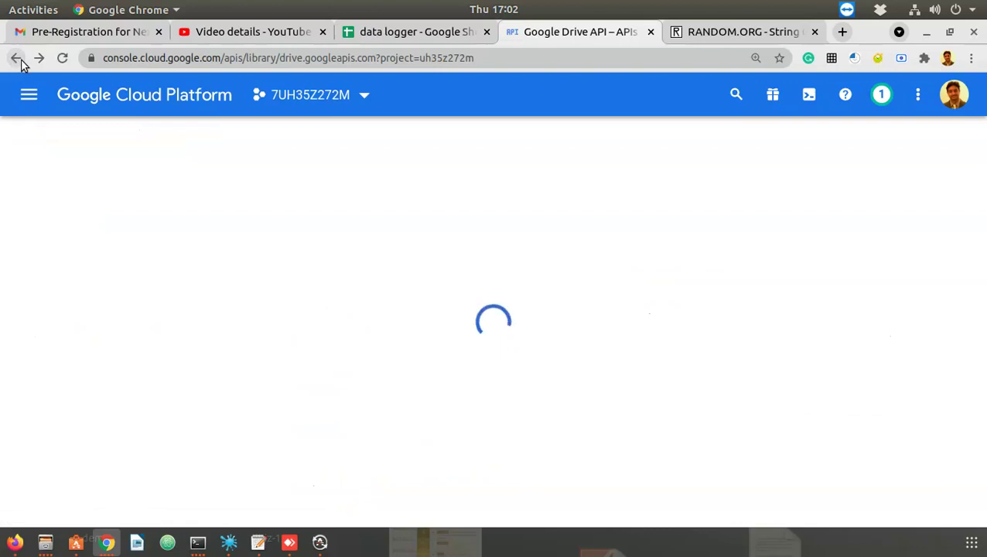
{"action": "left_click", "coordinate": [15, 60]}
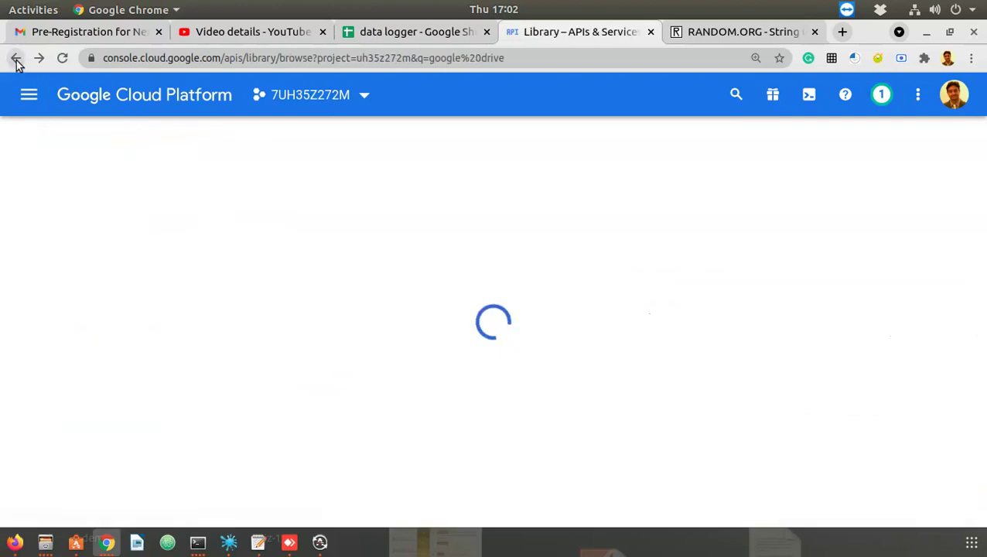
{"action": "left_click", "coordinate": [16, 59]}
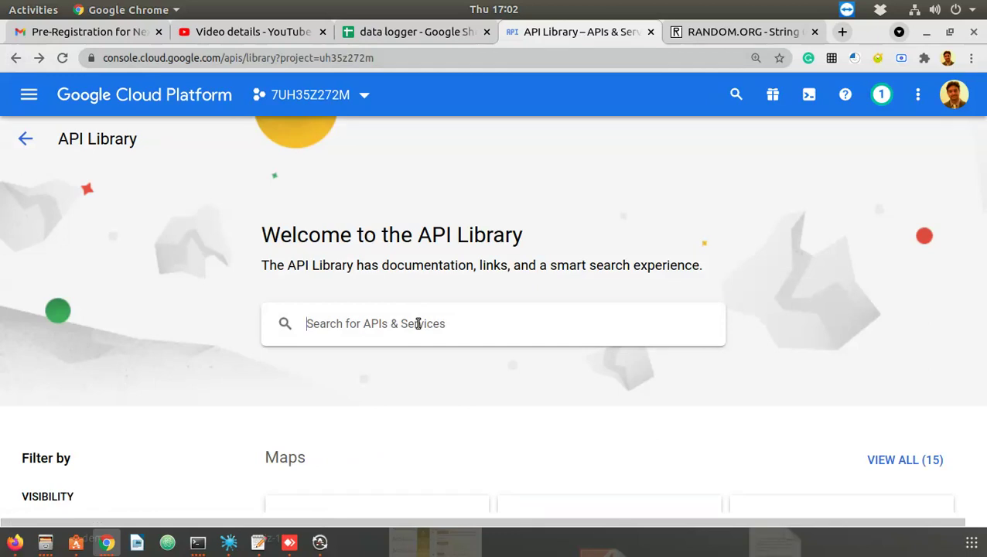
{"action": "type", "text": "google sheets"}
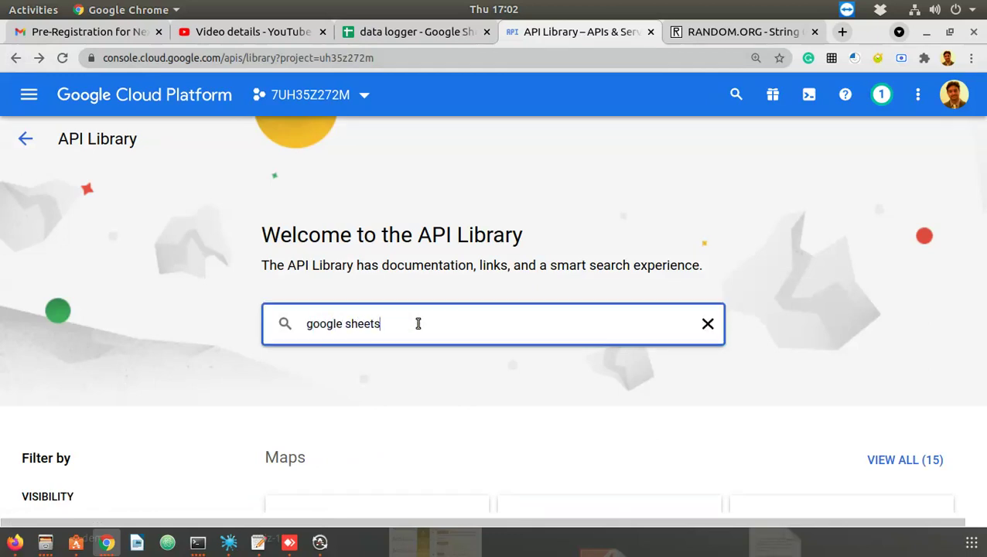
{"action": "key", "text": "Return"}
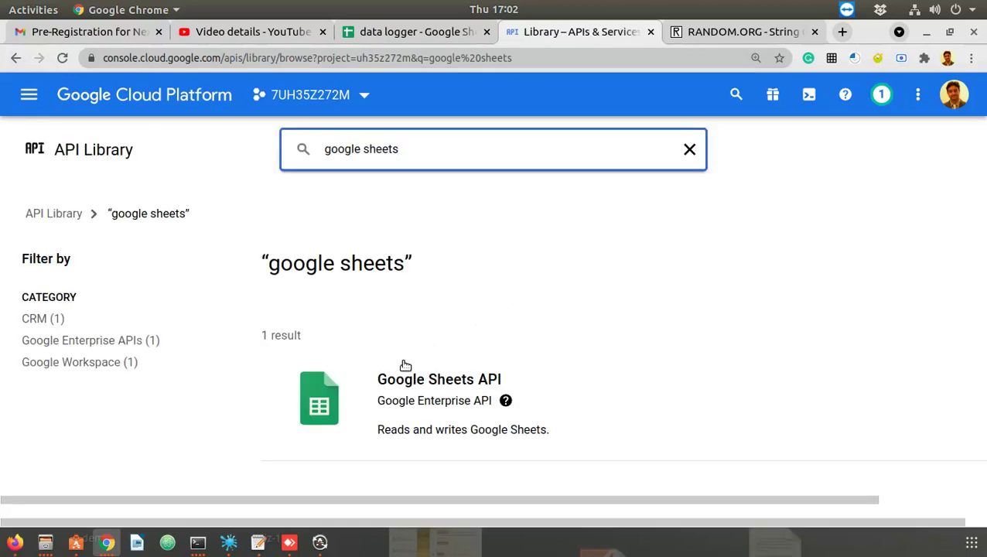
{"action": "left_click", "coordinate": [411, 380]}
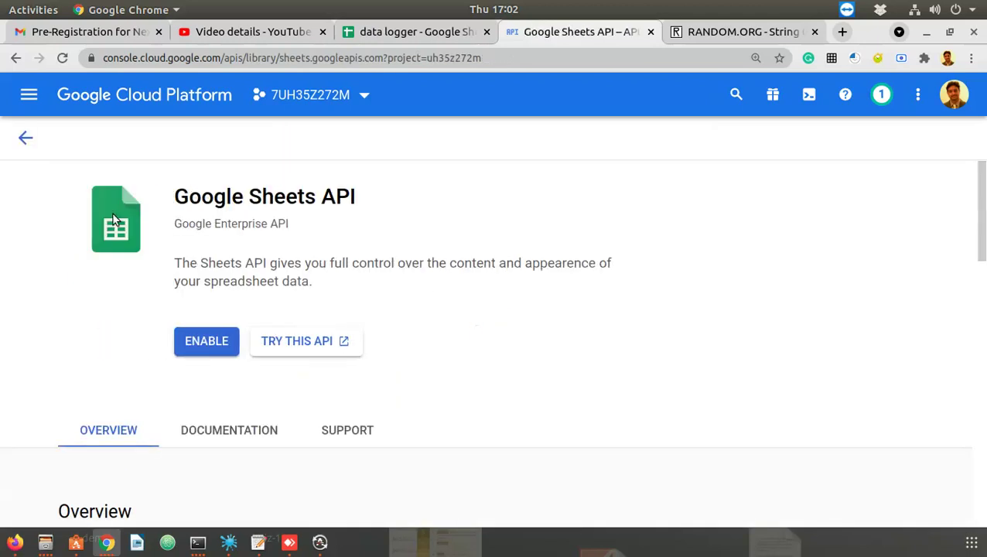
{"action": "left_click", "coordinate": [206, 341]}
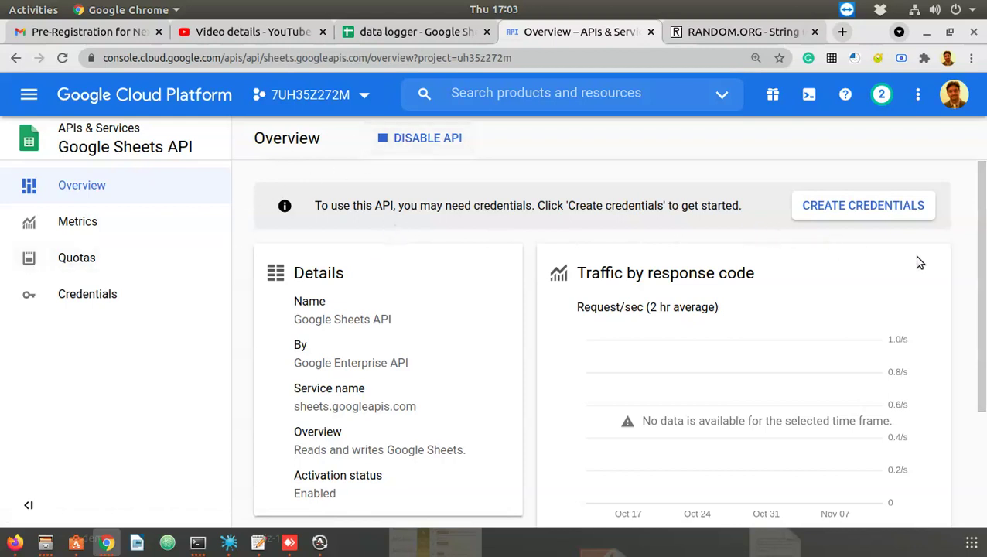
Step: Reselect project 7UH35Z272M in the project picker and open the project's home dashboard
{"action": "left_click", "coordinate": [17, 59]}
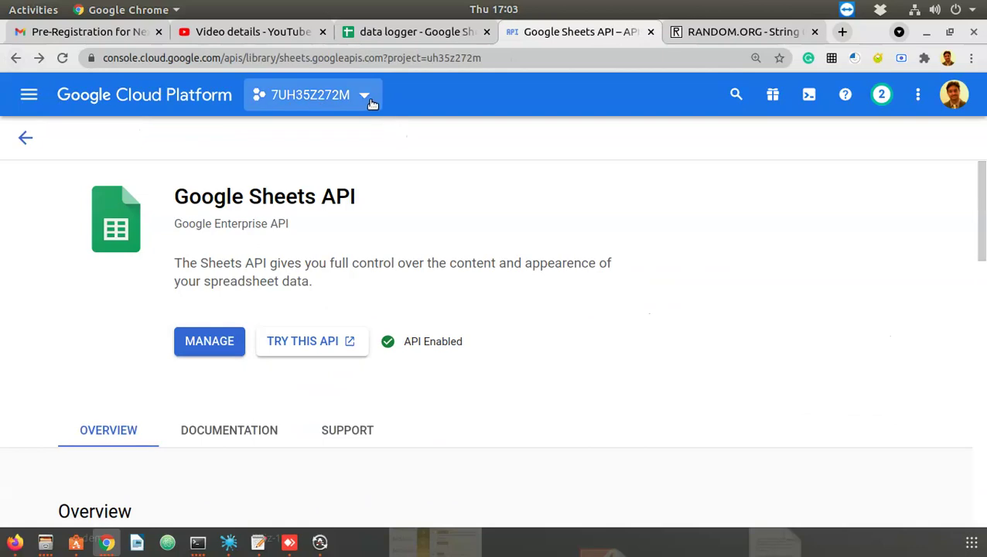
{"action": "left_click", "coordinate": [370, 101]}
{"action": "left_click", "coordinate": [264, 262]}
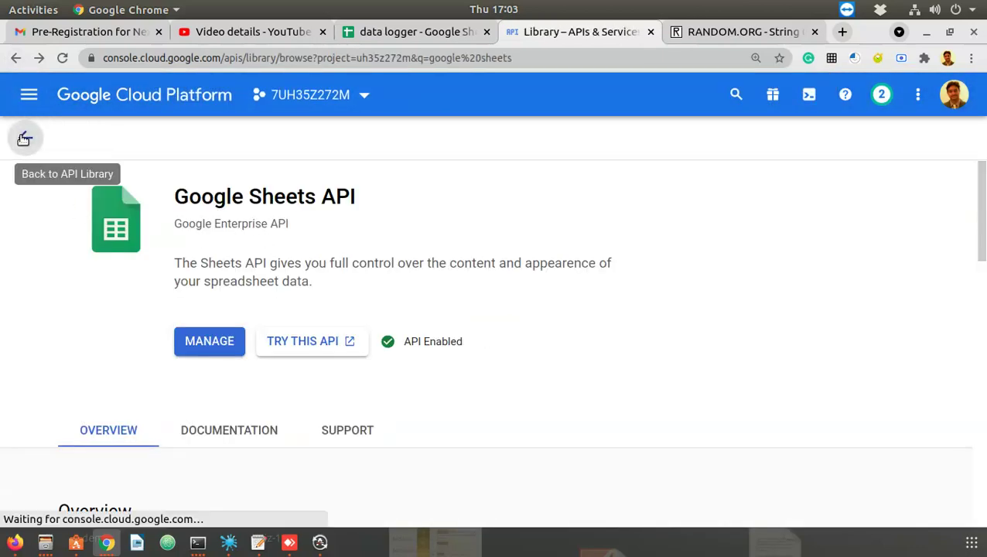
{"action": "left_click", "coordinate": [23, 139]}
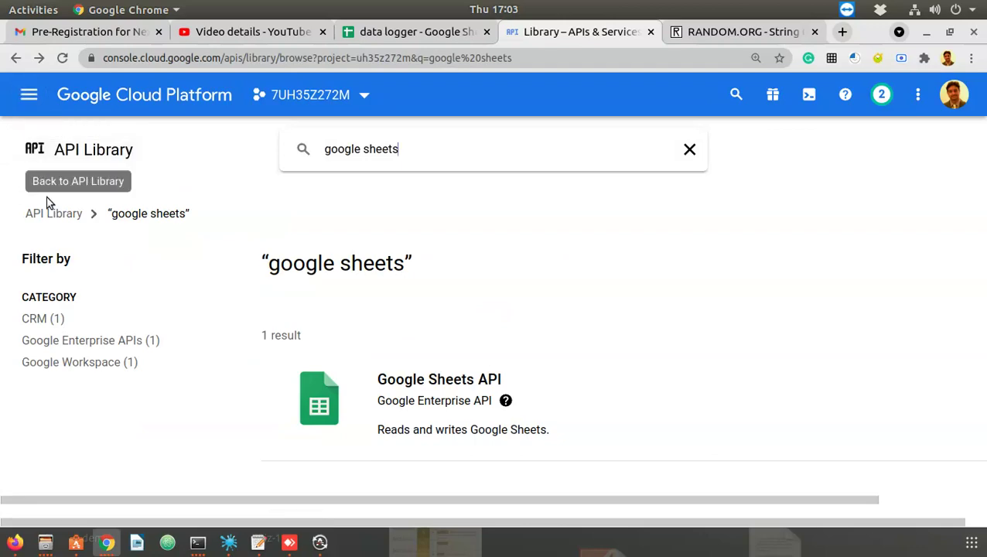
{"action": "left_click", "coordinate": [29, 94]}
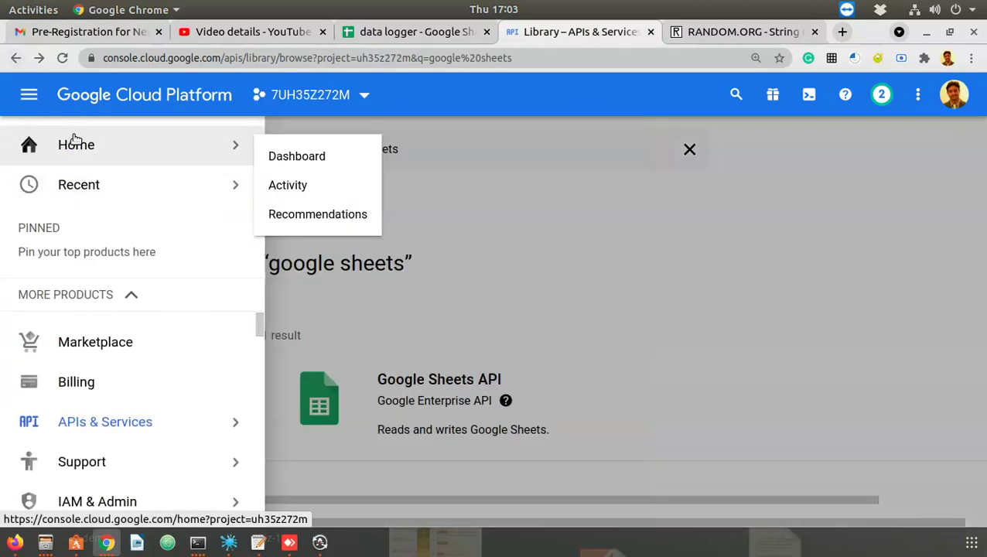
{"action": "left_click", "coordinate": [75, 139]}
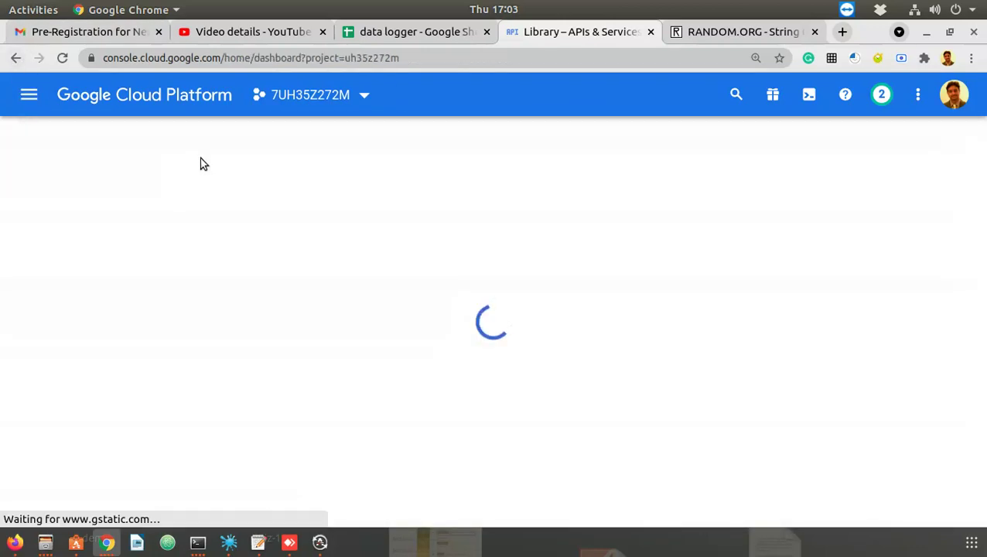
{"action": "mouse_move", "coordinate": [213, 184]}
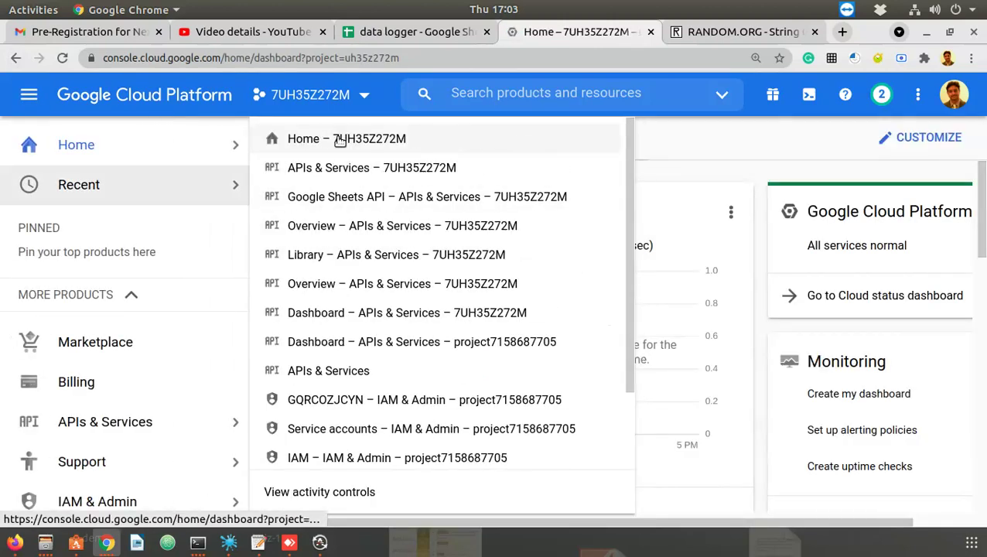
{"action": "left_click", "coordinate": [391, 146]}
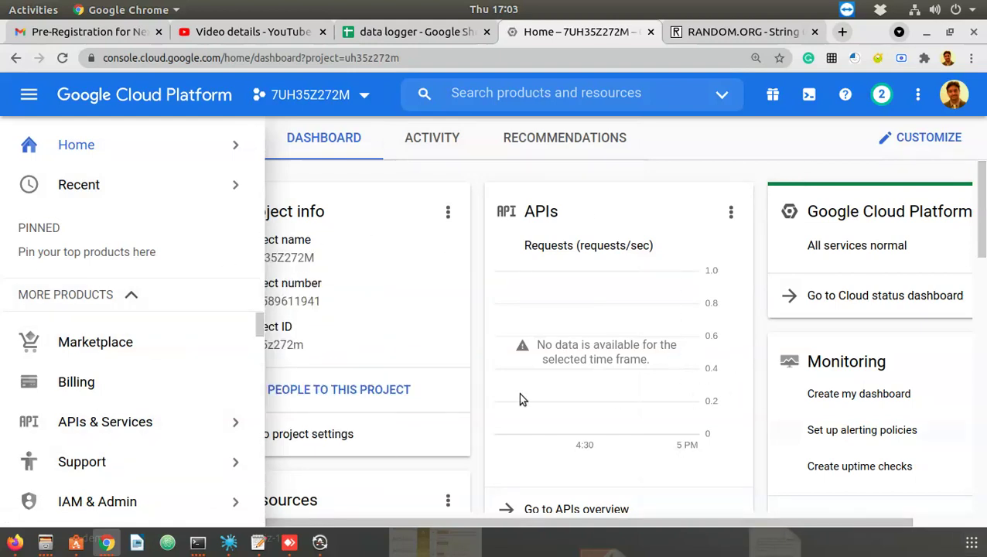
Step: Open the Credentials page of APIs & Services and look over the API Keys, OAuth 2.0 Client IDs and Service Accounts sections
{"action": "mouse_move", "coordinate": [123, 410]}
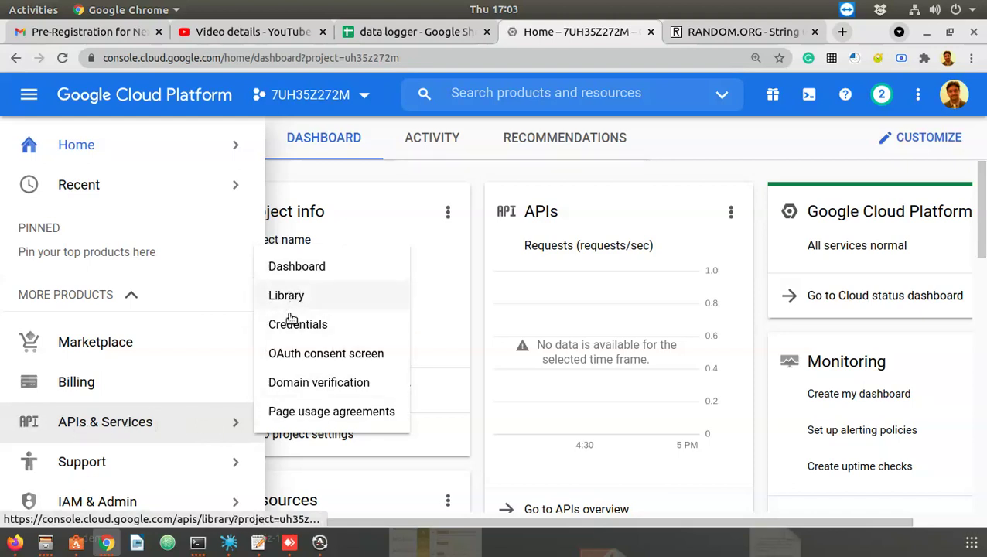
{"action": "left_click", "coordinate": [322, 331]}
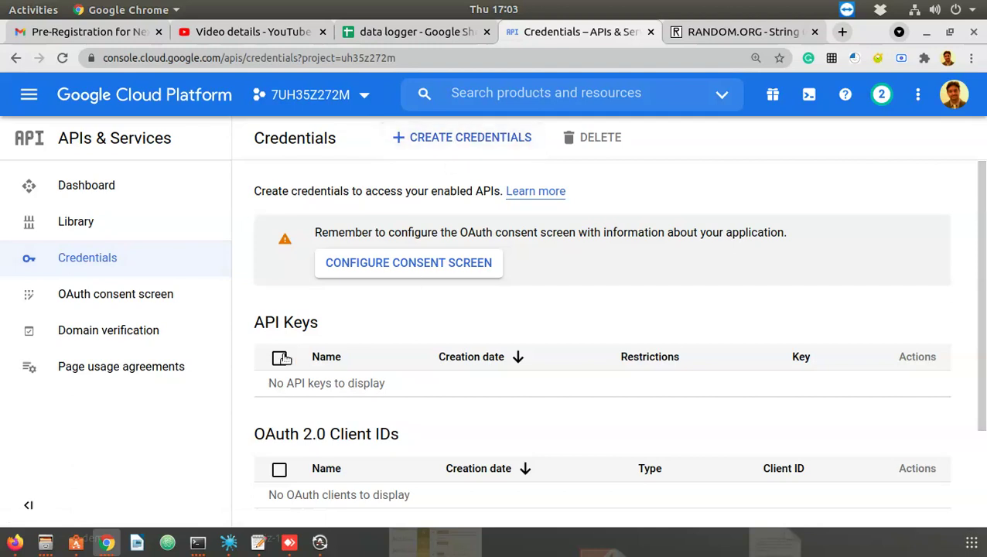
{"action": "left_click_drag", "start_coordinate": [263, 325], "coordinate": [337, 322]}
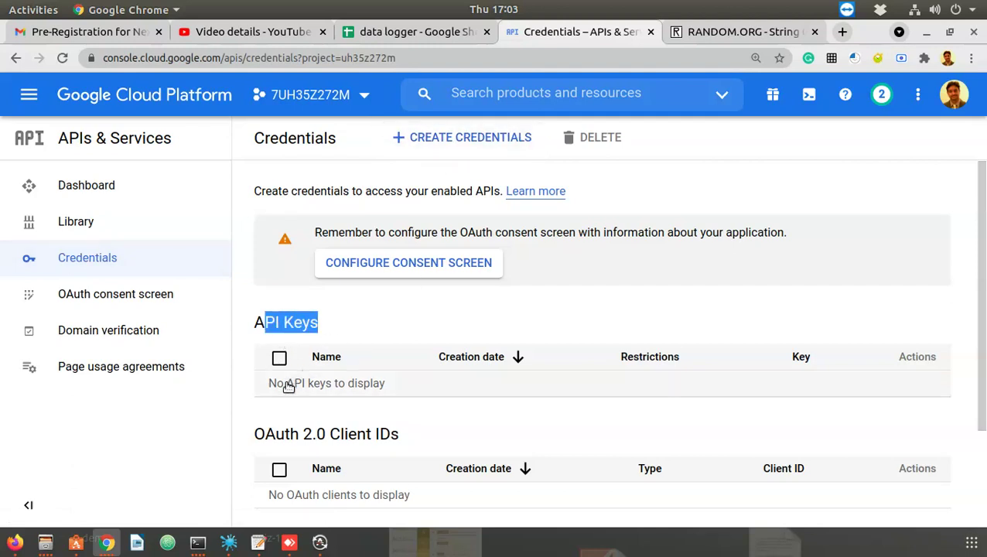
{"action": "scroll", "coordinate": [335, 364], "scroll_direction": "down", "scroll_amount": 3}
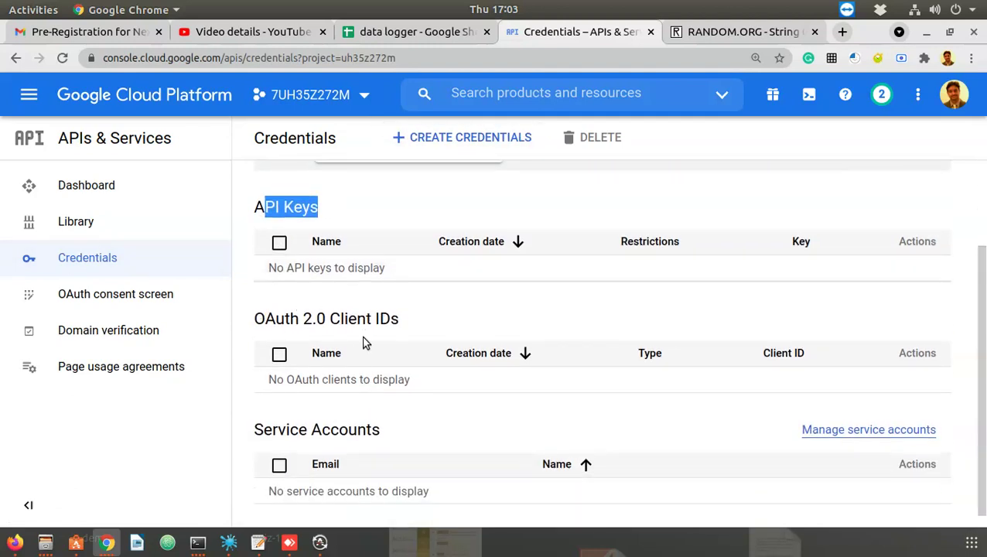
{"action": "scroll", "coordinate": [350, 402], "scroll_direction": "down", "scroll_amount": 1}
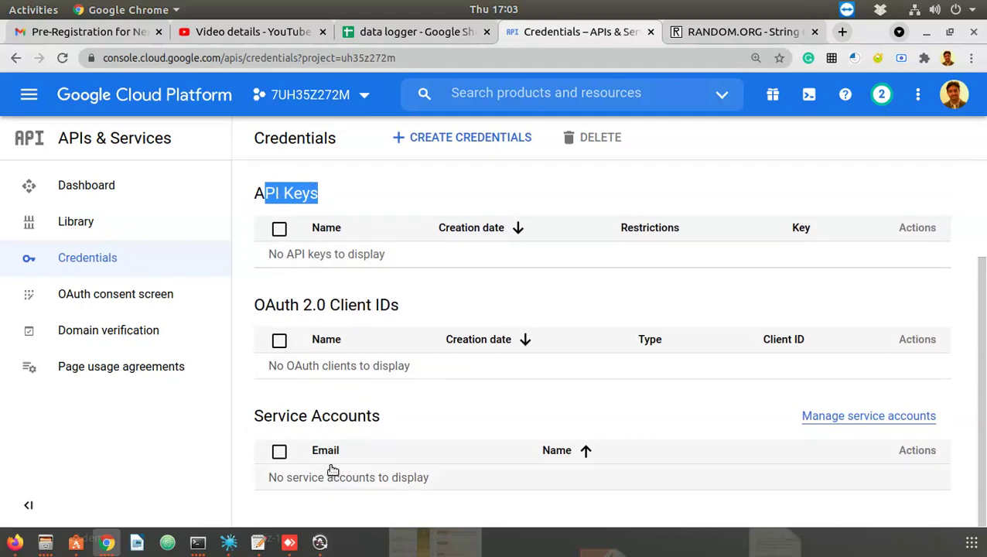
{"action": "left_click_drag", "start_coordinate": [263, 416], "coordinate": [375, 416]}
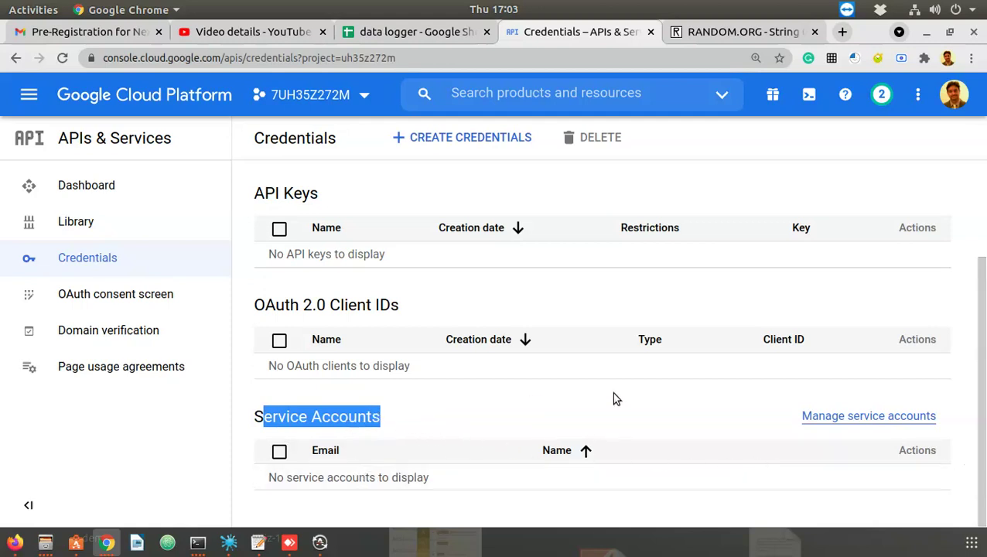
Step: Open the service account management page for the project and start a new service account
{"action": "left_click", "coordinate": [891, 418]}
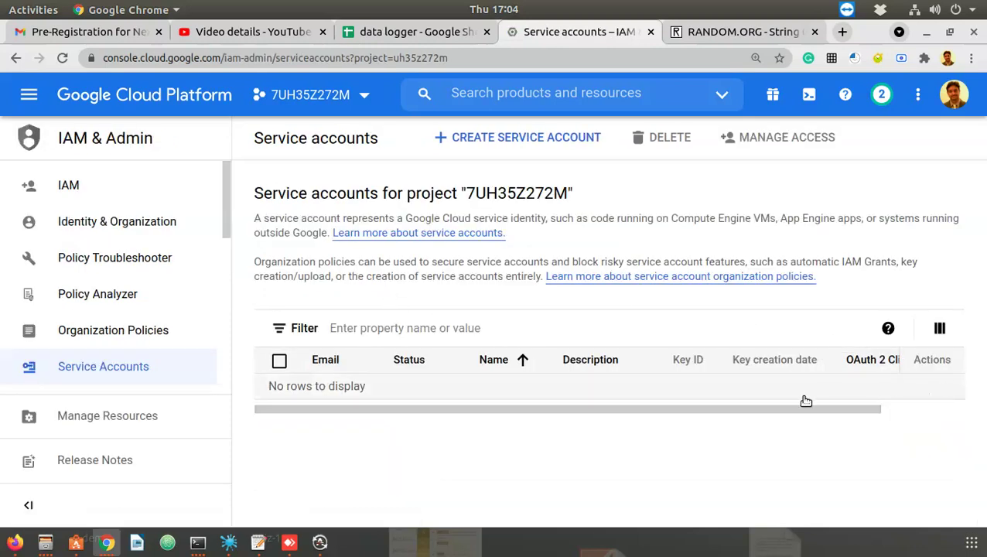
{"action": "left_click", "coordinate": [556, 149]}
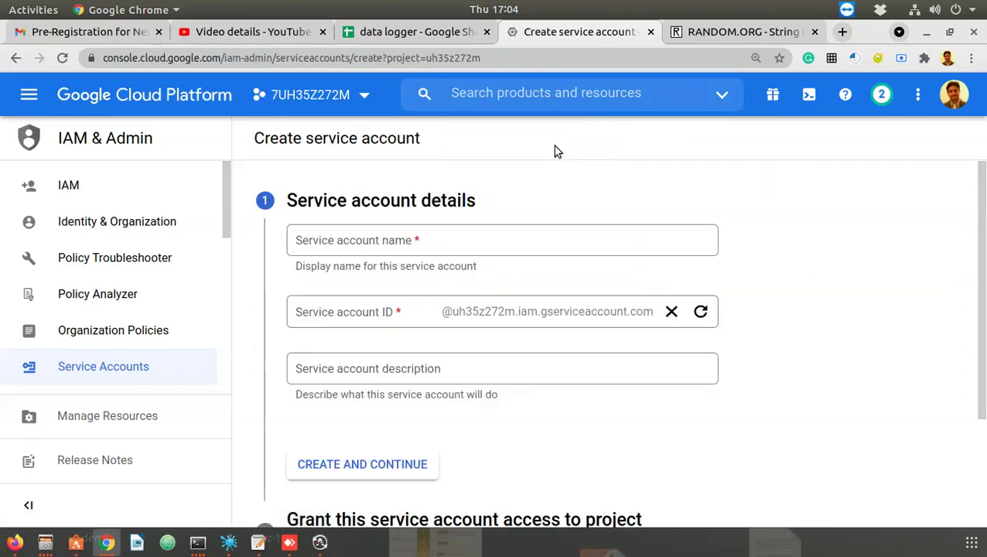
{"action": "left_click", "coordinate": [391, 233]}
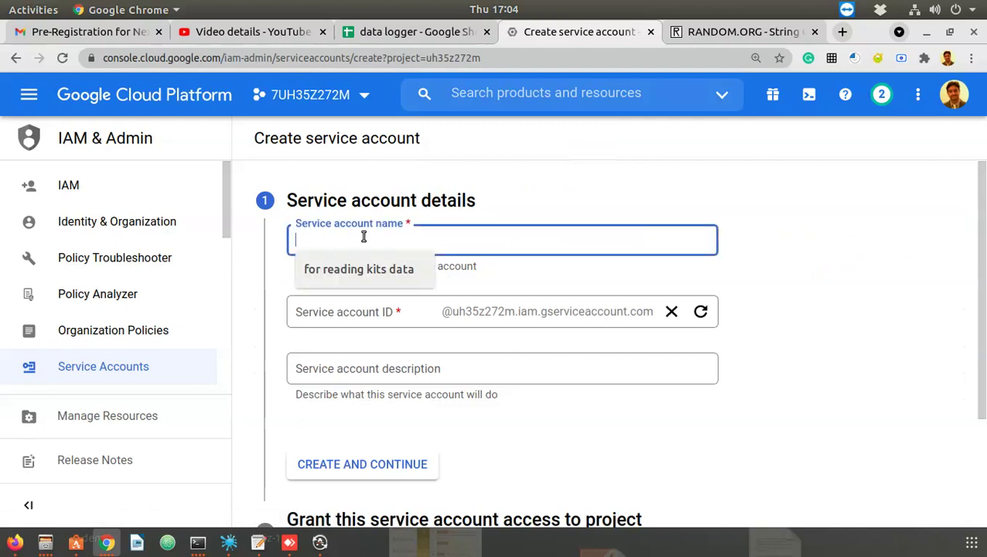
Step: Copy the string 53VHVYVC21 from the generated list on RANDOM.ORG
{"action": "left_click", "coordinate": [716, 36]}
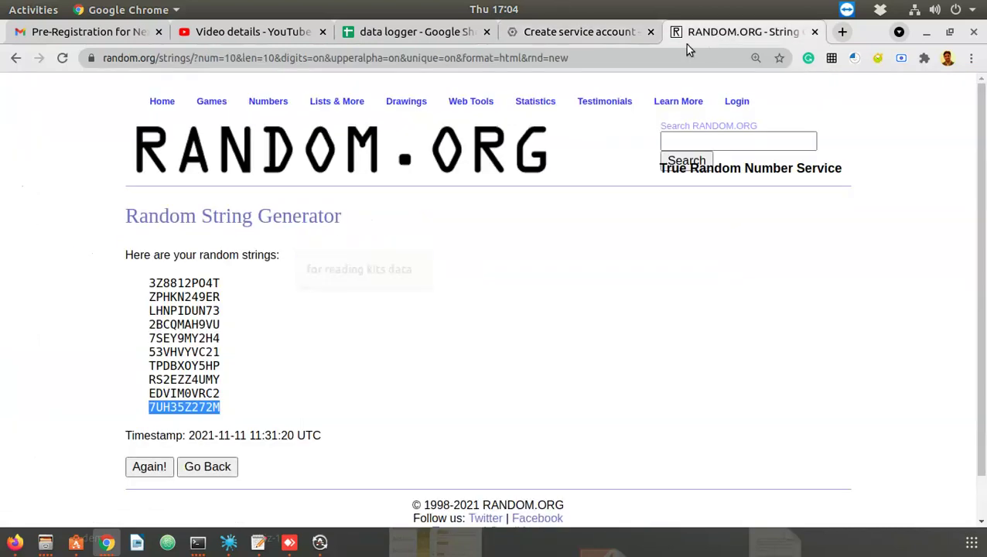
{"action": "double_click", "coordinate": [188, 311]}
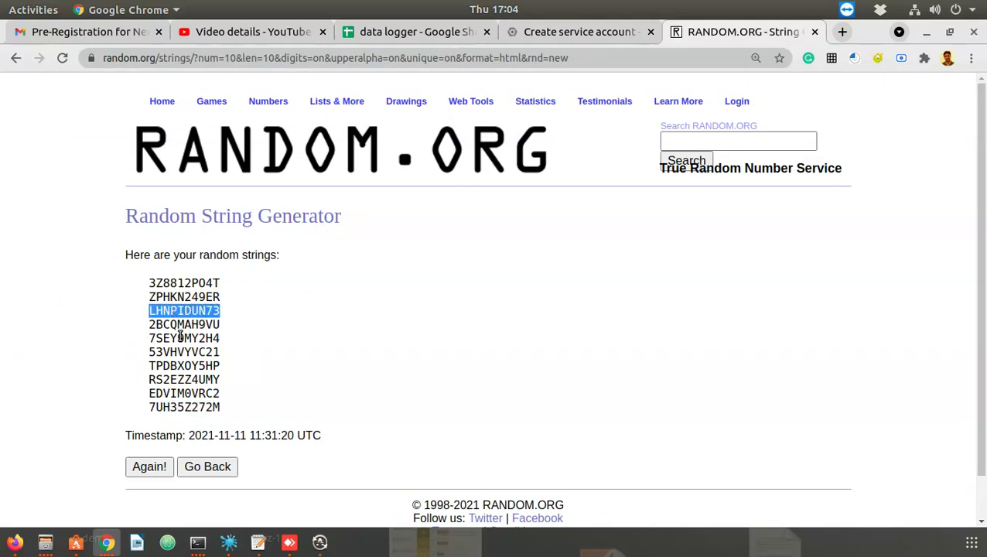
{"action": "double_click", "coordinate": [178, 352]}
{"action": "key", "text": "ctrl+c"}
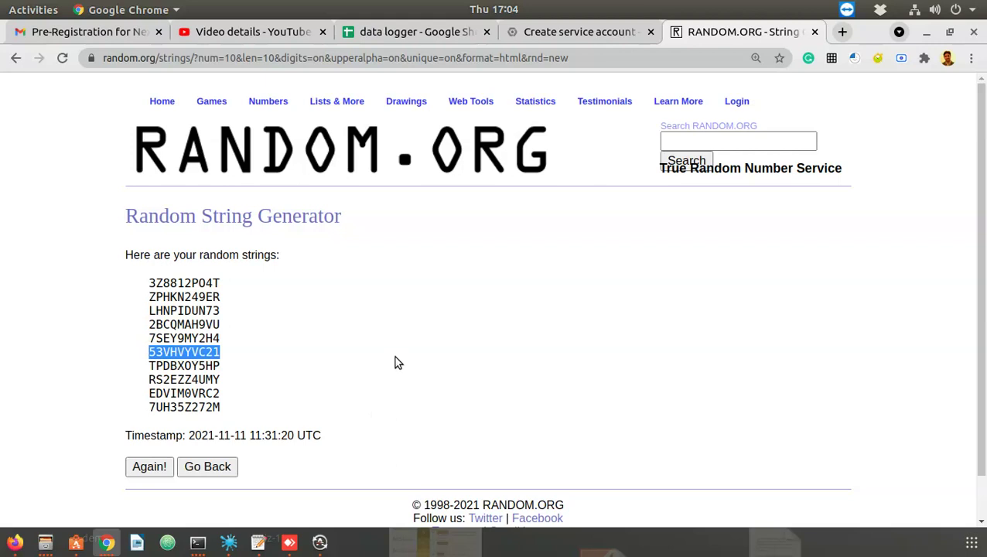
{"action": "left_click", "coordinate": [293, 544]}
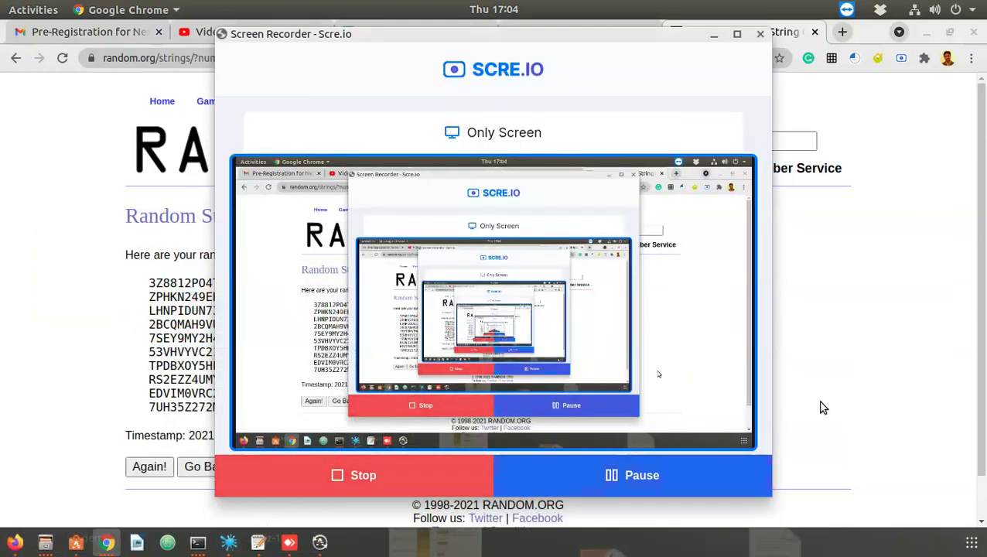
{"action": "left_click", "coordinate": [818, 399]}
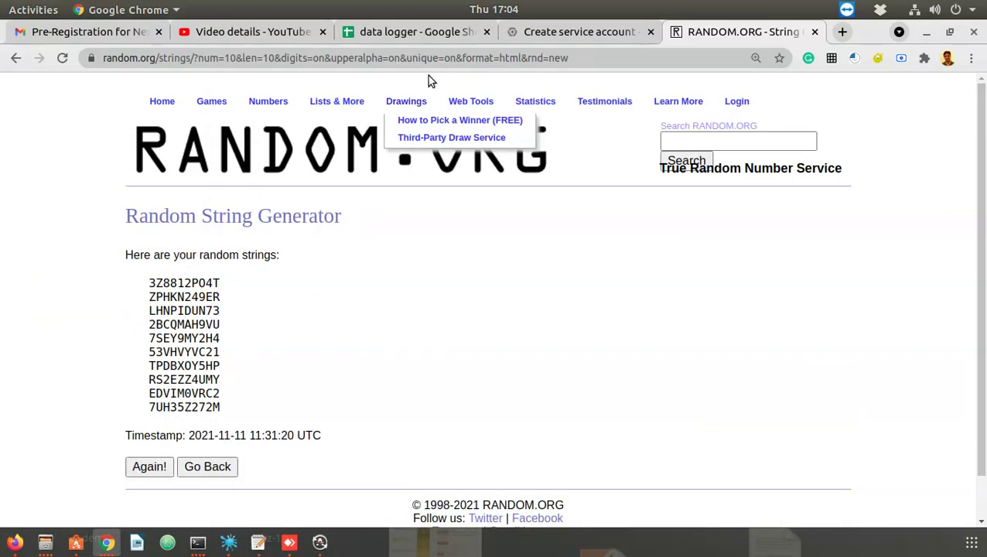
Step: Name the new service account with the copied string 53VHVYVC21, leave its description empty and create it
{"action": "left_click", "coordinate": [410, 32]}
{"action": "left_click", "coordinate": [552, 32]}
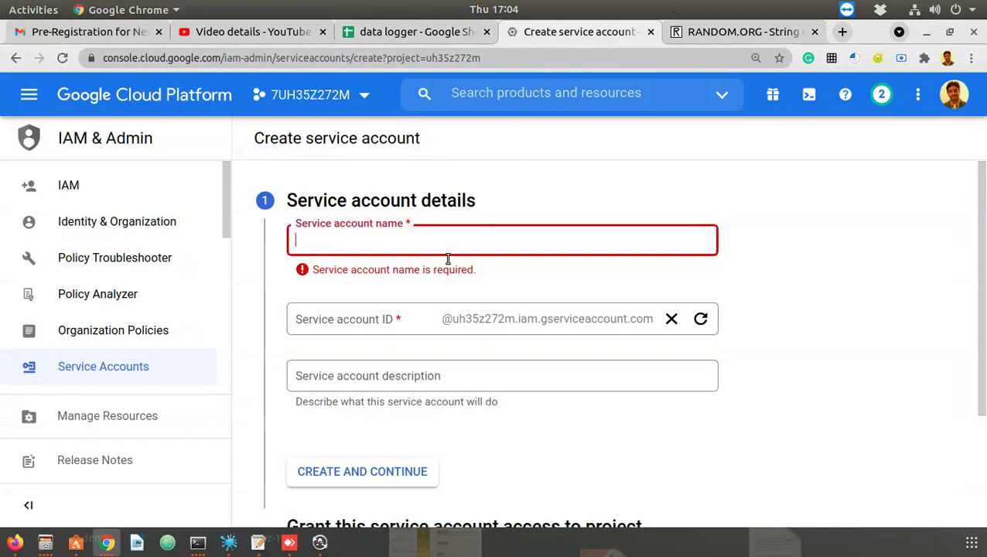
{"action": "key", "text": "ctrl+v"}
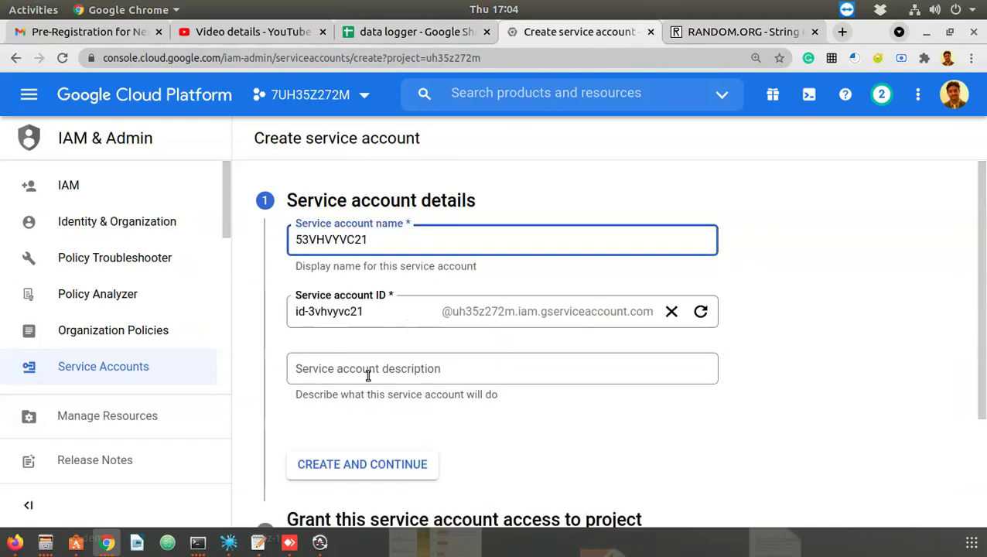
{"action": "left_click", "coordinate": [401, 373]}
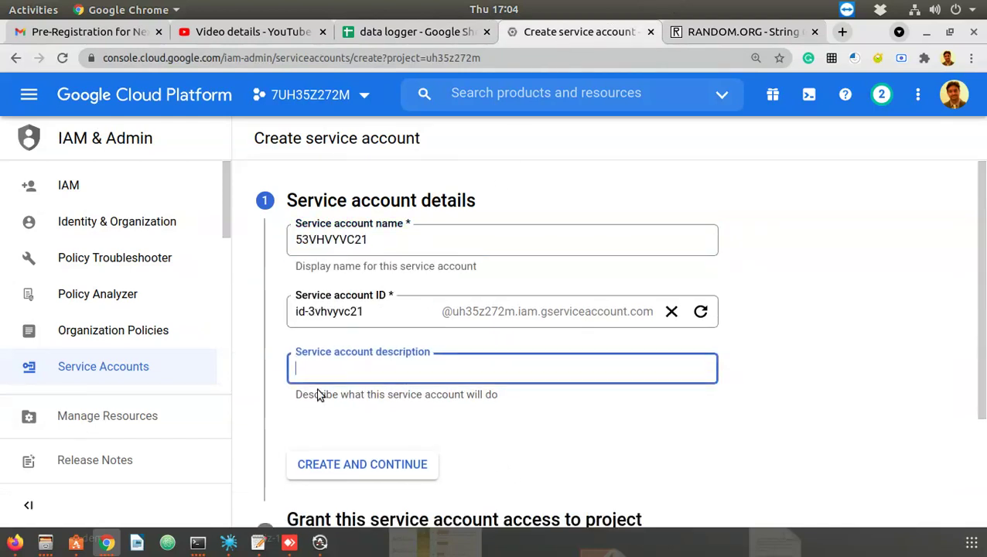
{"action": "scroll", "coordinate": [787, 387], "scroll_direction": "down", "scroll_amount": 2}
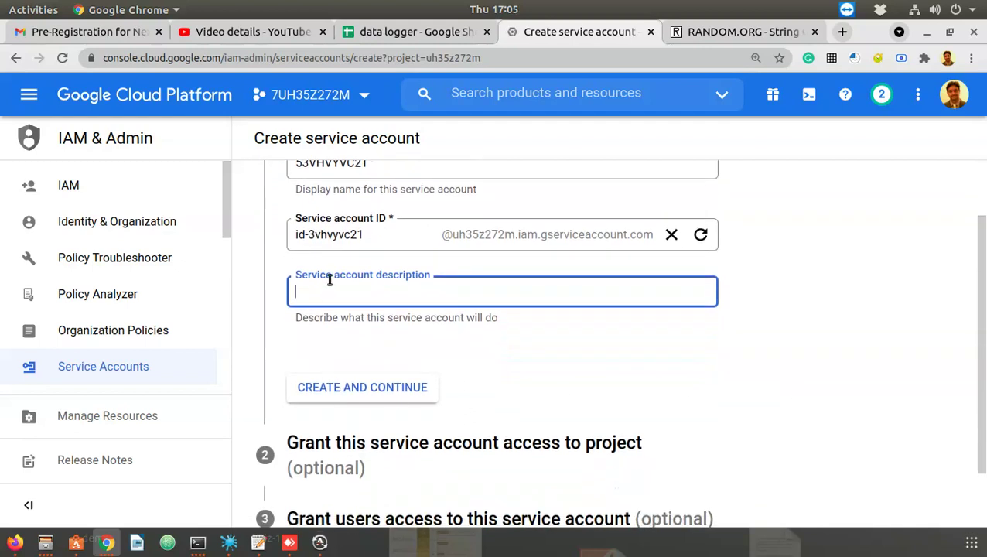
{"action": "left_click", "coordinate": [383, 394]}
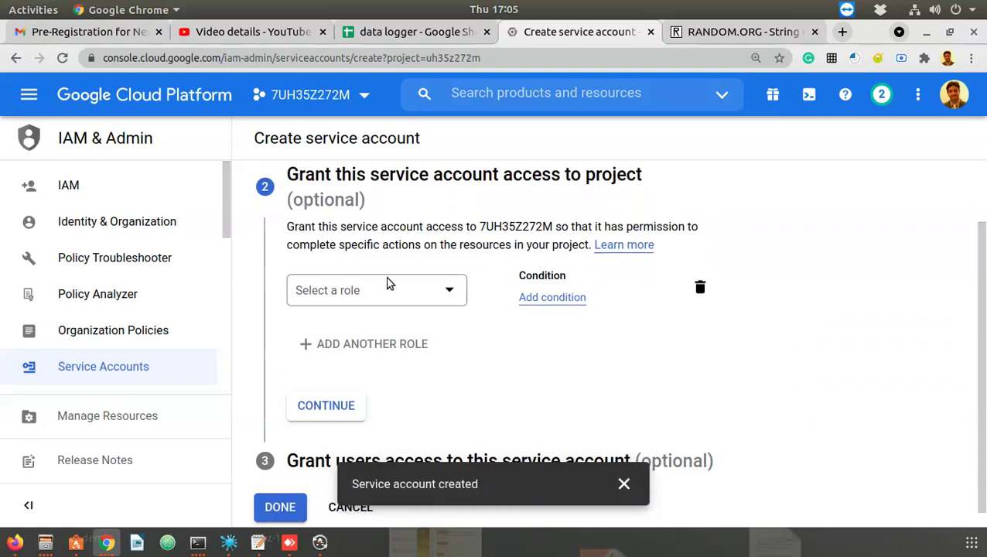
Step: Grant the service account the Owner role on the project
{"action": "left_click", "coordinate": [450, 288]}
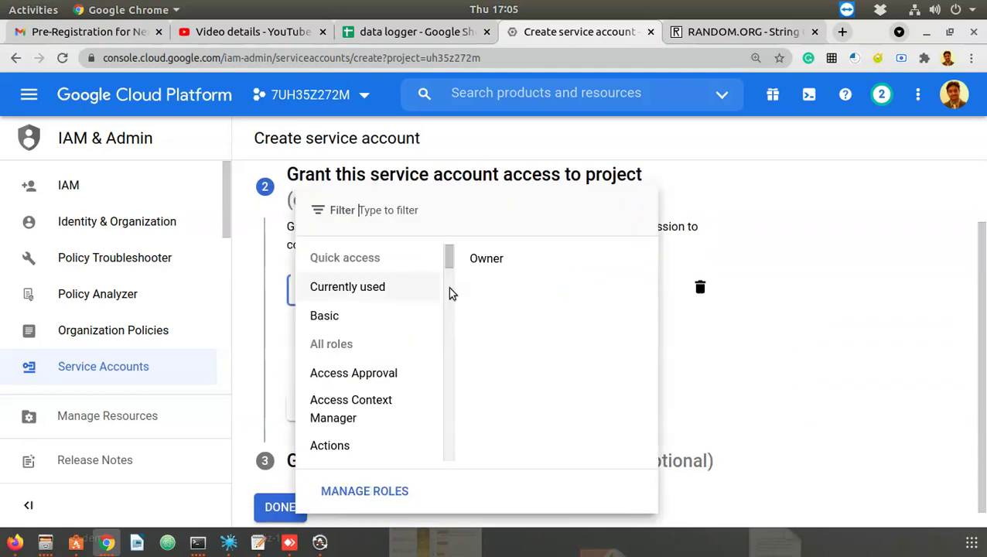
{"action": "left_click", "coordinate": [489, 261]}
{"action": "scroll", "coordinate": [445, 352], "scroll_direction": "down", "scroll_amount": 1}
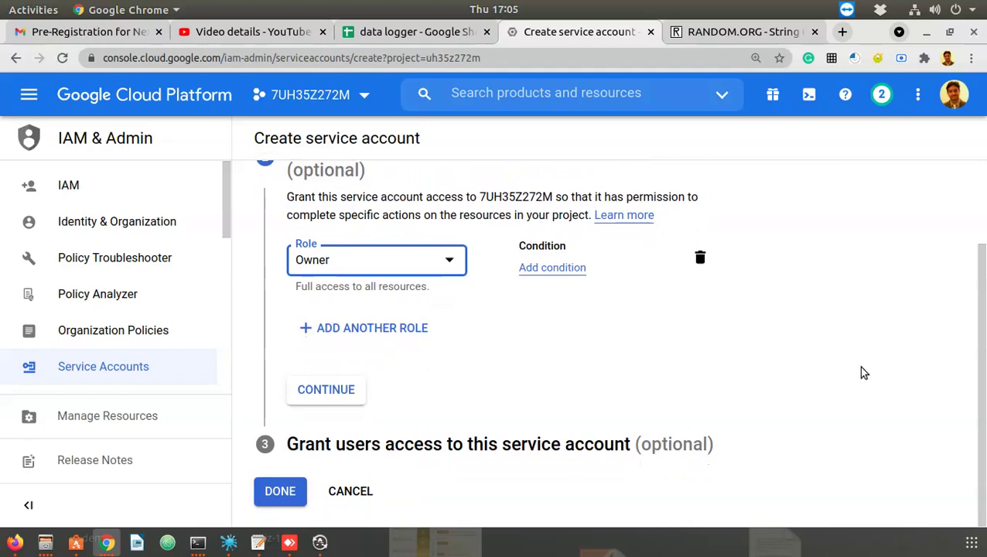
Step: Finish creating the service account and open the key management page for 53VHVYVC21
{"action": "left_click", "coordinate": [303, 491]}
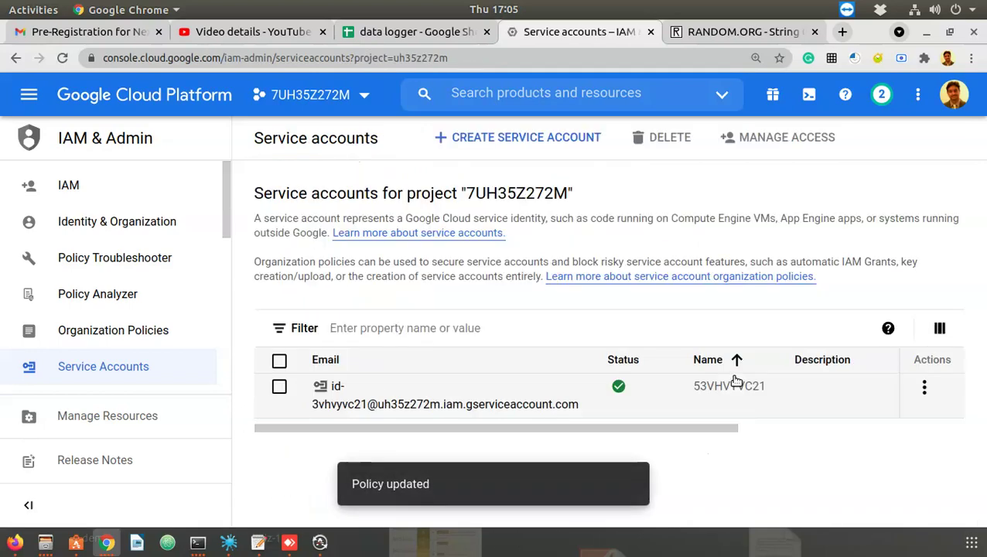
{"action": "left_click_drag", "start_coordinate": [601, 426], "coordinate": [514, 463]}
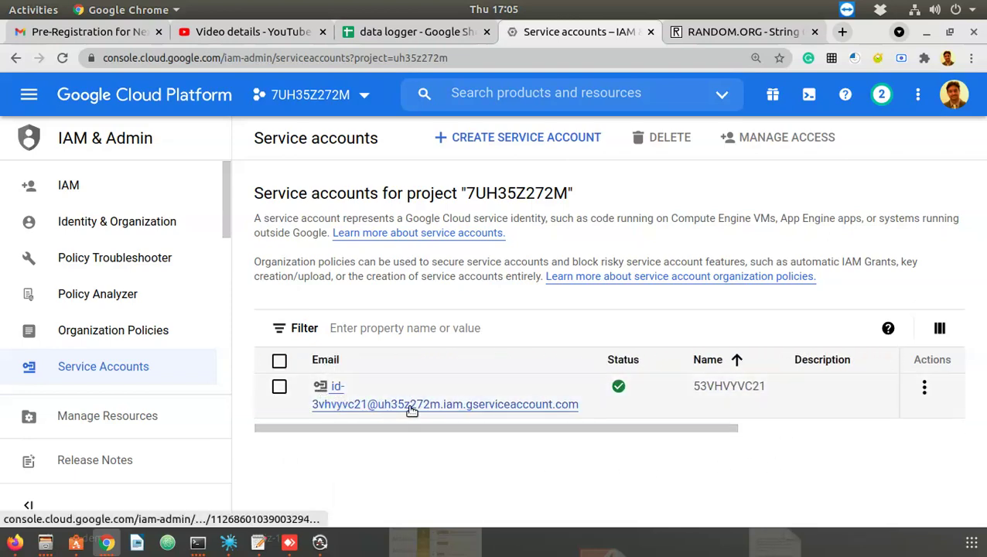
{"action": "left_click", "coordinate": [279, 387]}
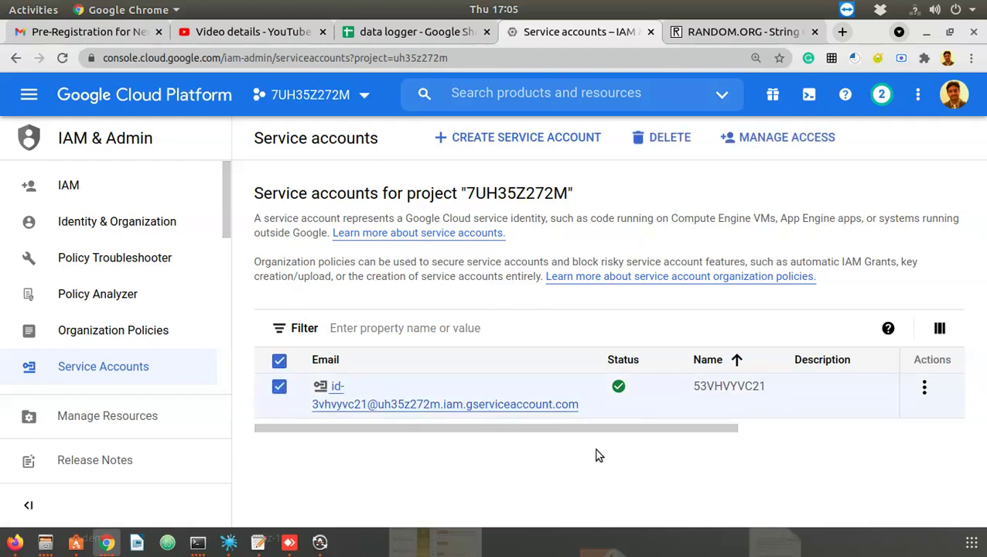
{"action": "left_click_drag", "start_coordinate": [673, 428], "coordinate": [948, 430]}
{"action": "left_click", "coordinate": [926, 389]}
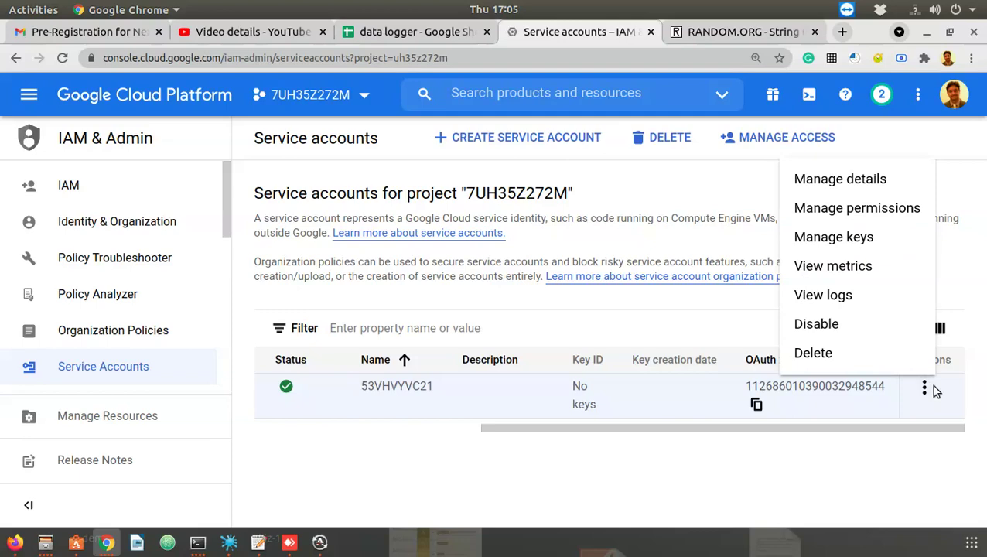
{"action": "left_click", "coordinate": [848, 242]}
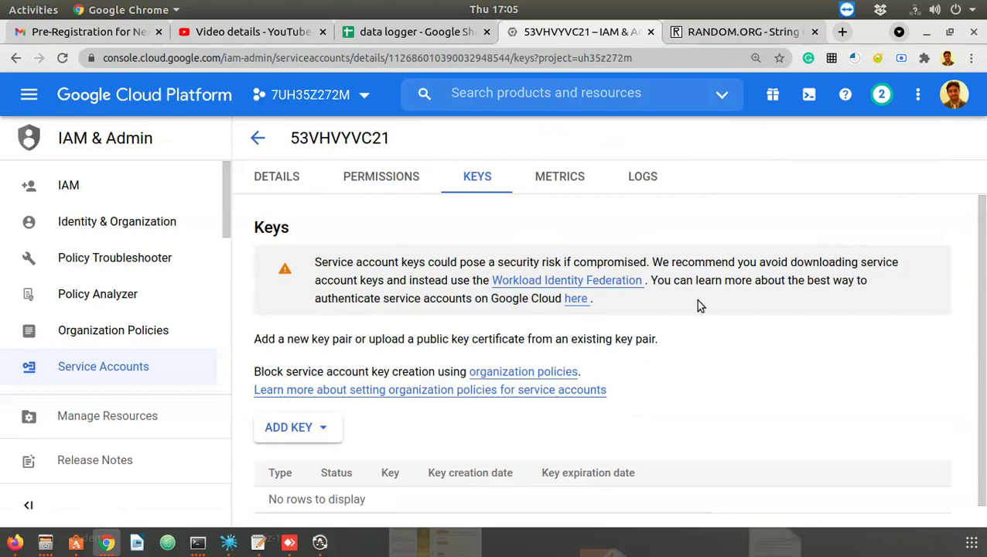
Step: Create a new private key in JSON format for the service account 53VHVYVC21
{"action": "scroll", "coordinate": [700, 306], "scroll_direction": "down", "scroll_amount": 1}
{"action": "scroll", "coordinate": [707, 314], "scroll_direction": "up", "scroll_amount": 1}
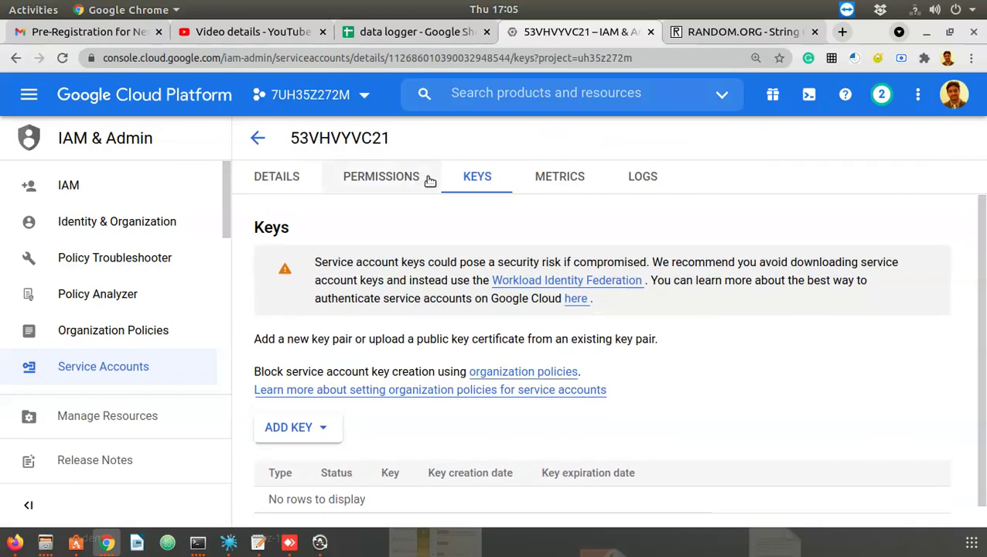
{"action": "scroll", "coordinate": [589, 351], "scroll_direction": "down", "scroll_amount": 1}
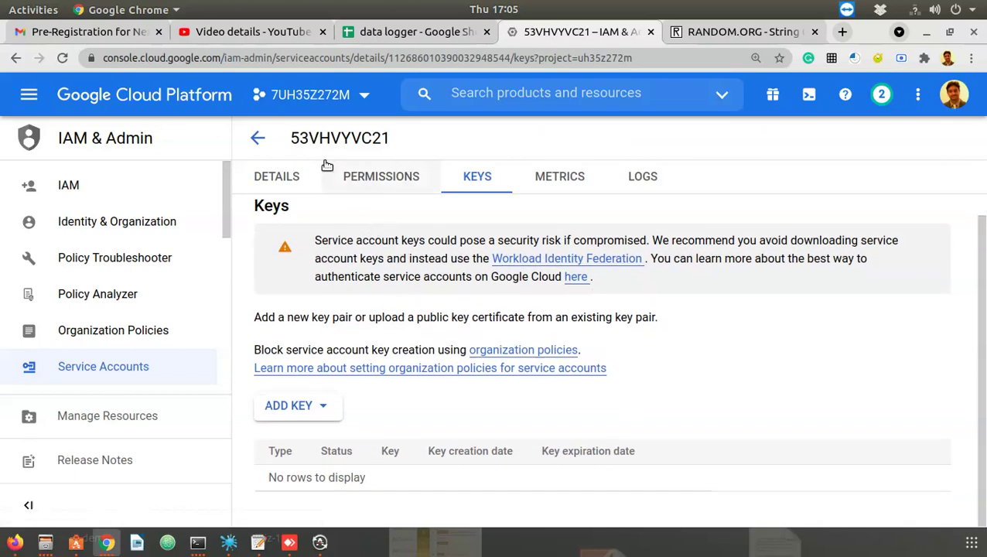
{"action": "left_click_drag", "start_coordinate": [291, 138], "coordinate": [387, 137]}
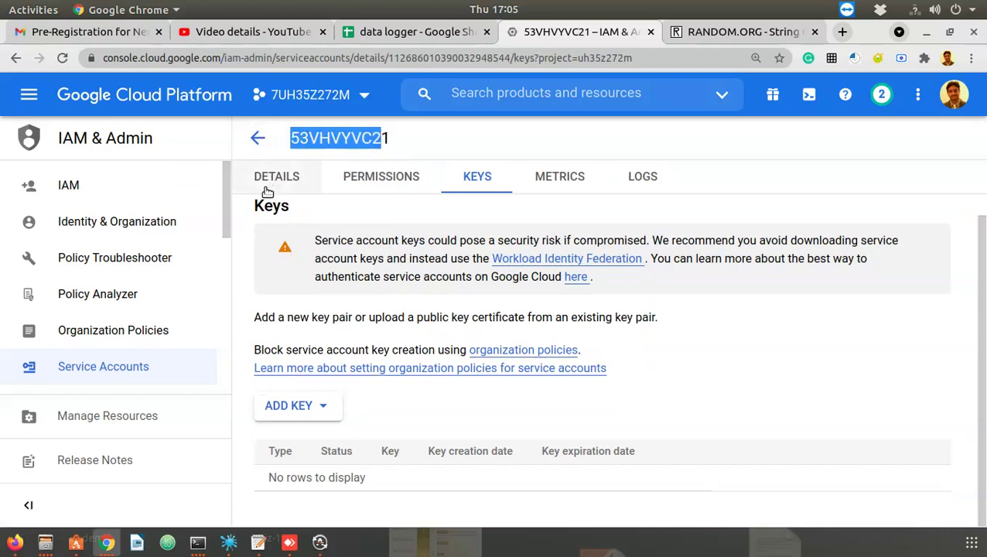
{"action": "left_click", "coordinate": [295, 405]}
{"action": "left_click", "coordinate": [334, 453]}
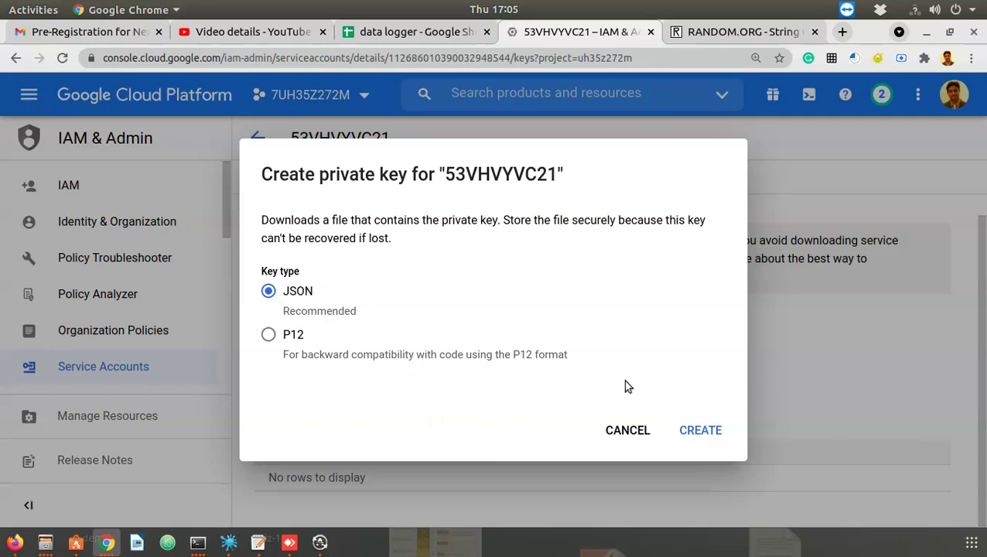
{"action": "left_click", "coordinate": [707, 432]}
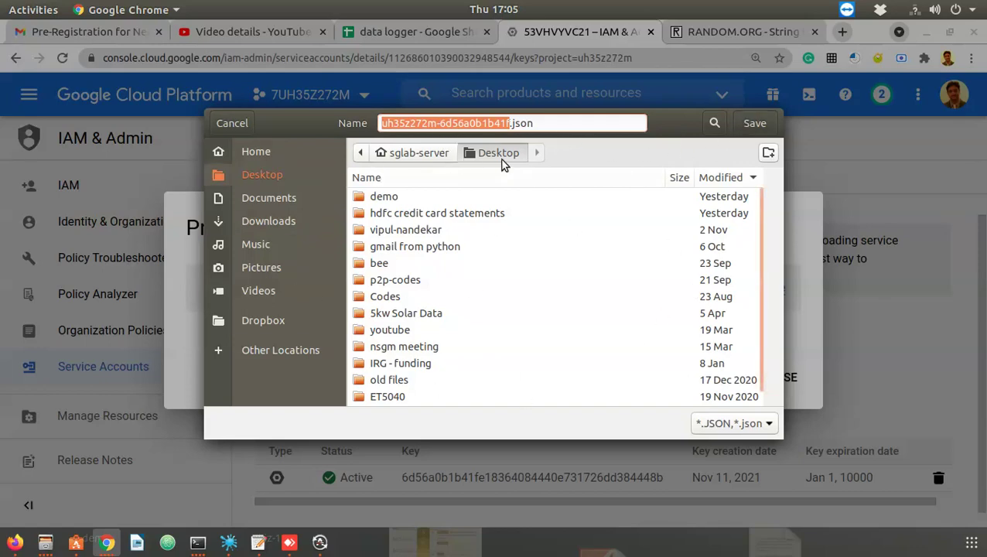
Step: Save the downloaded JSON key file in a new Desktop folder named read-sheet and dismiss the notice
{"action": "left_click", "coordinate": [769, 153]}
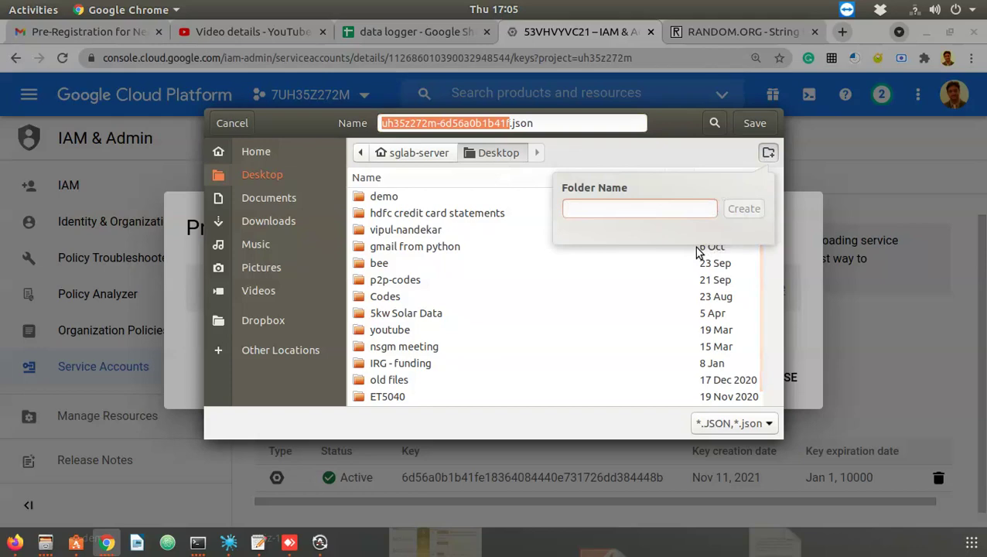
{"action": "type", "text": "read-sheet"}
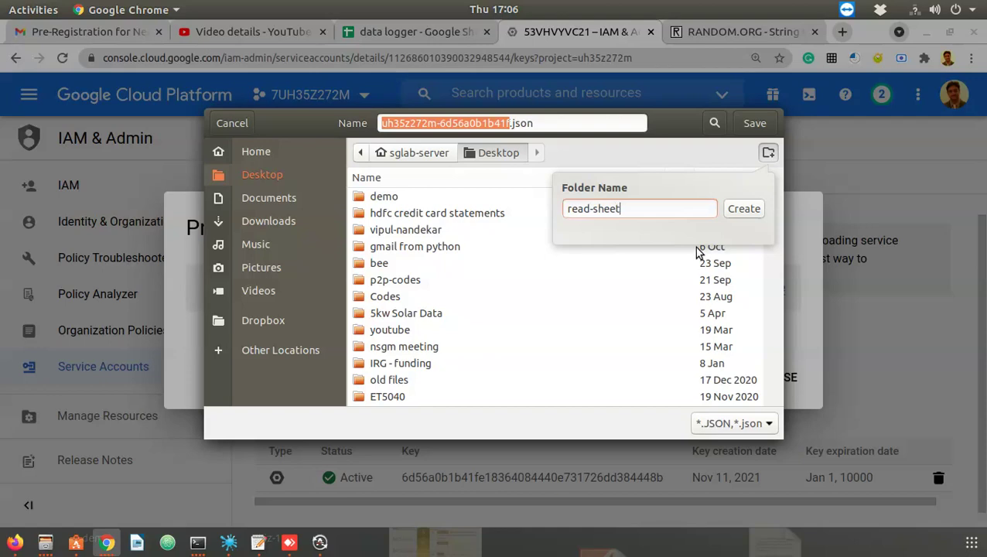
{"action": "key", "text": "Return"}
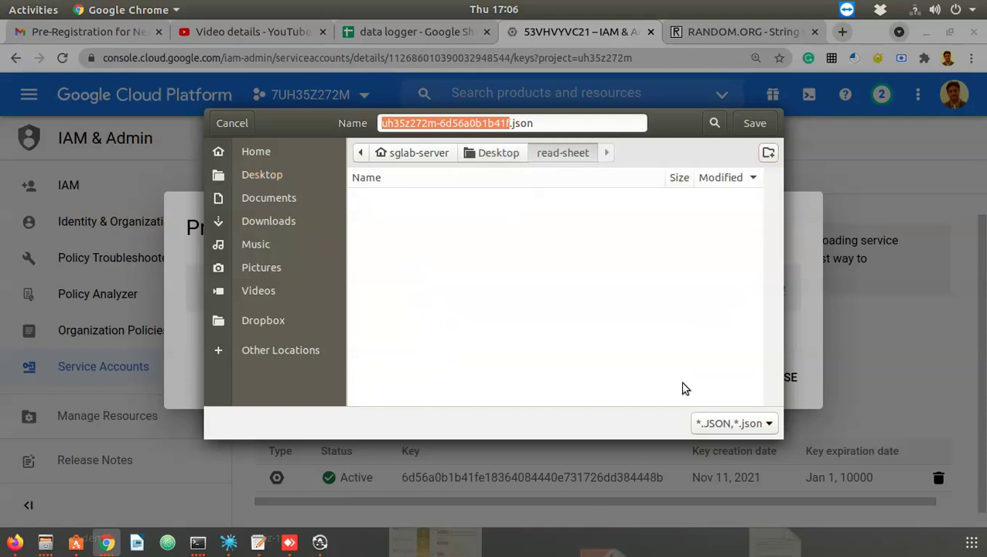
{"action": "left_click", "coordinate": [755, 123]}
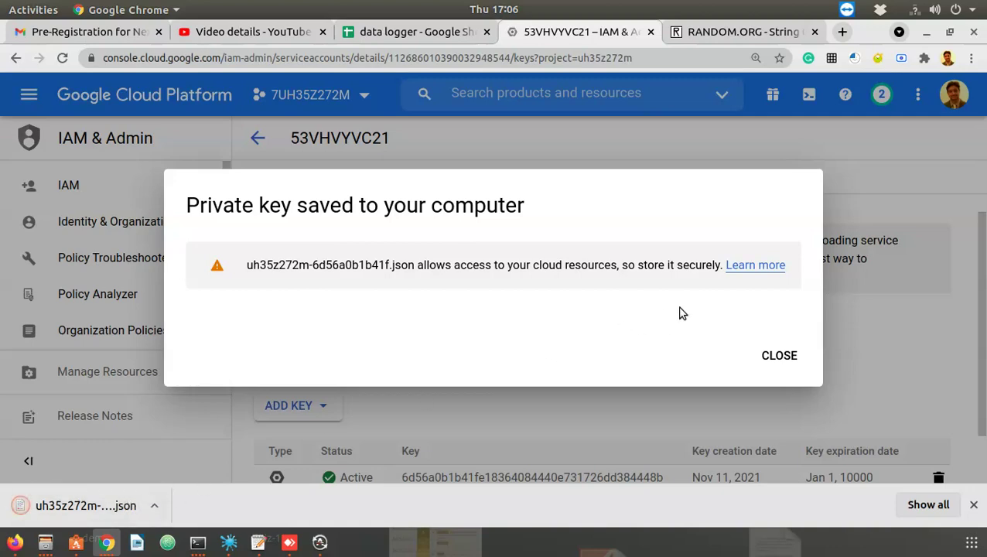
{"action": "left_click", "coordinate": [802, 360]}
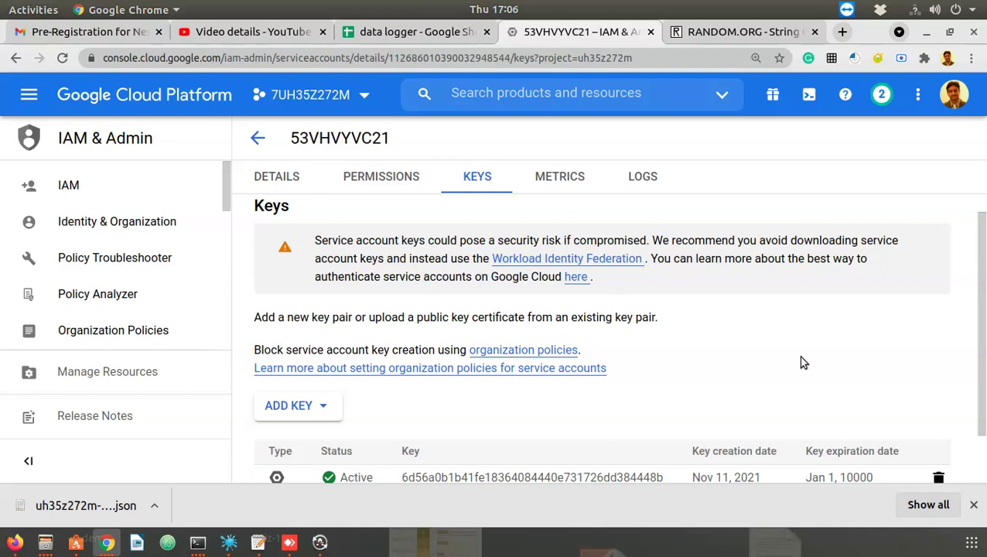
{"action": "left_click", "coordinate": [154, 507]}
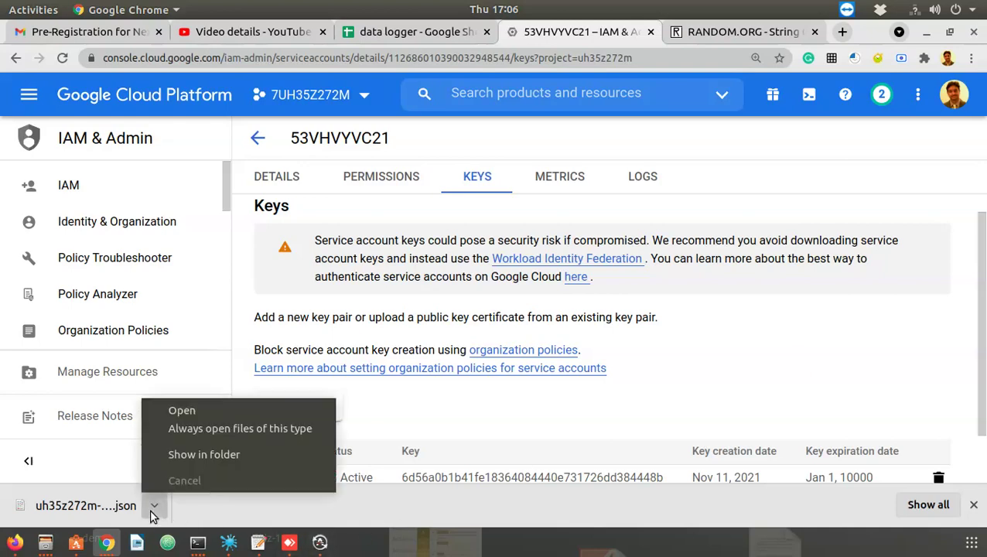
{"action": "left_click", "coordinate": [705, 361]}
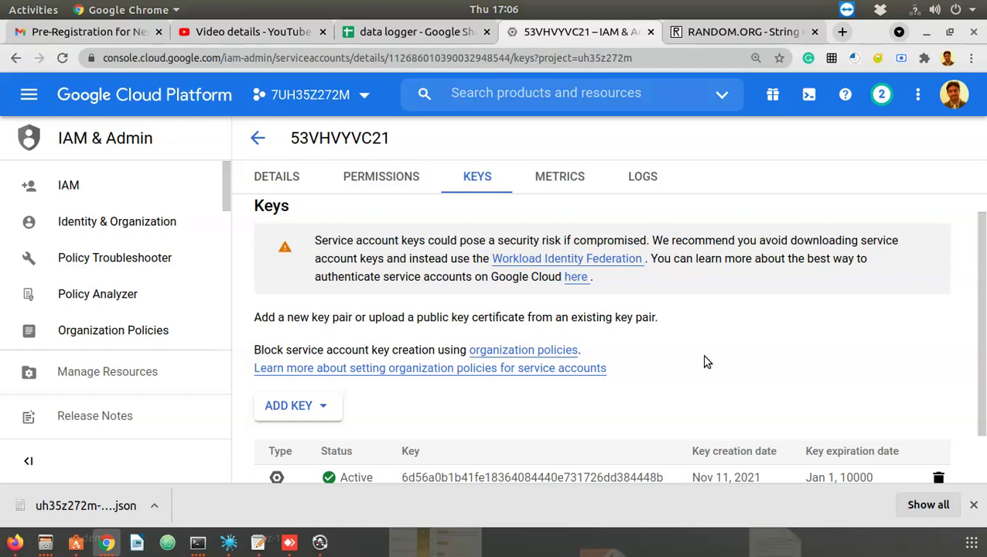
{"action": "scroll", "coordinate": [709, 378], "scroll_direction": "down", "scroll_amount": 2}
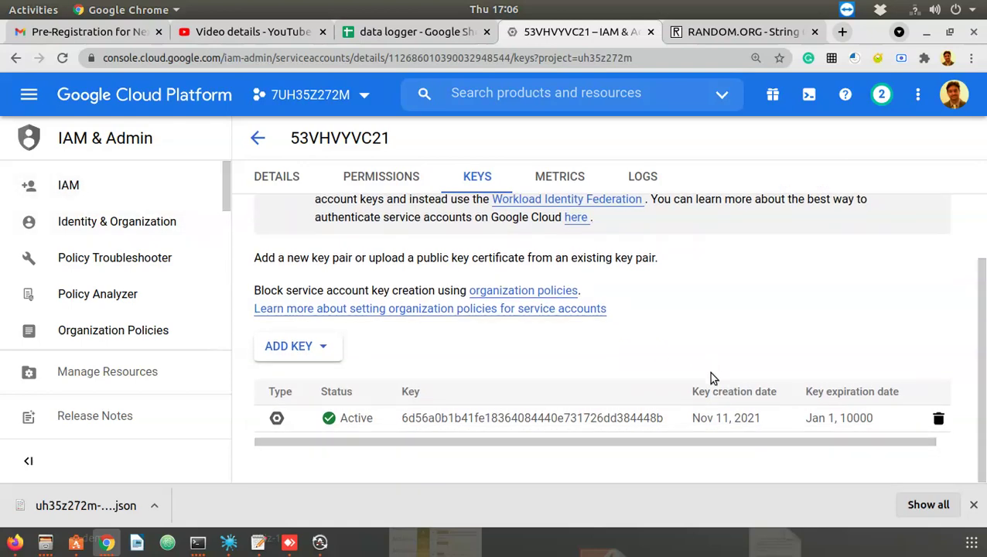
{"action": "scroll", "coordinate": [878, 377], "scroll_direction": "up", "scroll_amount": 2}
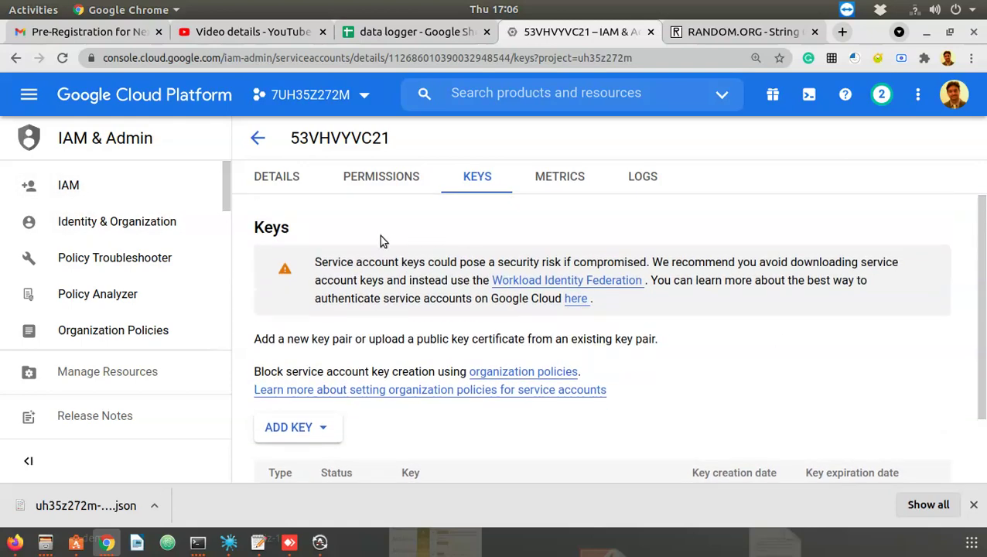
Step: Copy the service account's e-mail address from its details page
{"action": "left_click", "coordinate": [245, 177]}
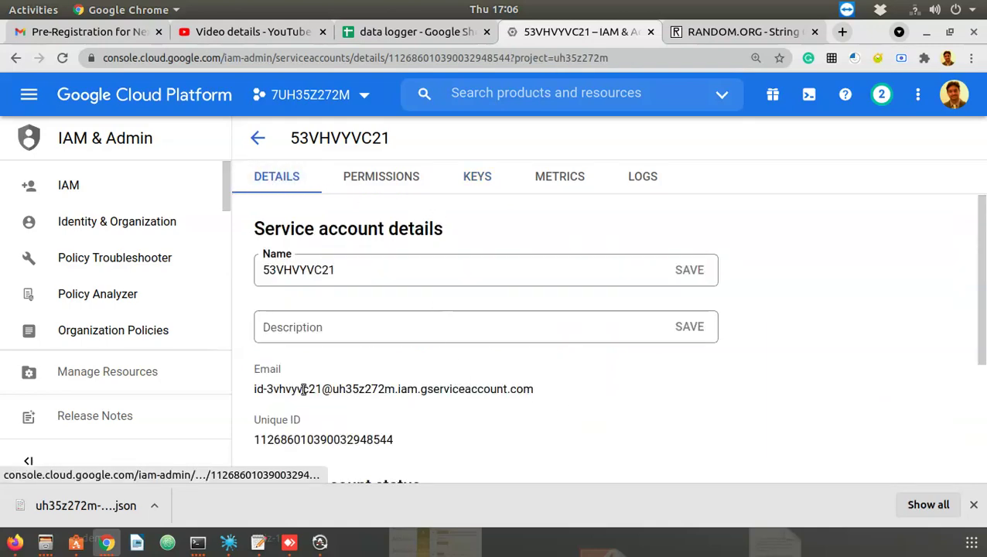
{"action": "triple_click", "coordinate": [456, 389]}
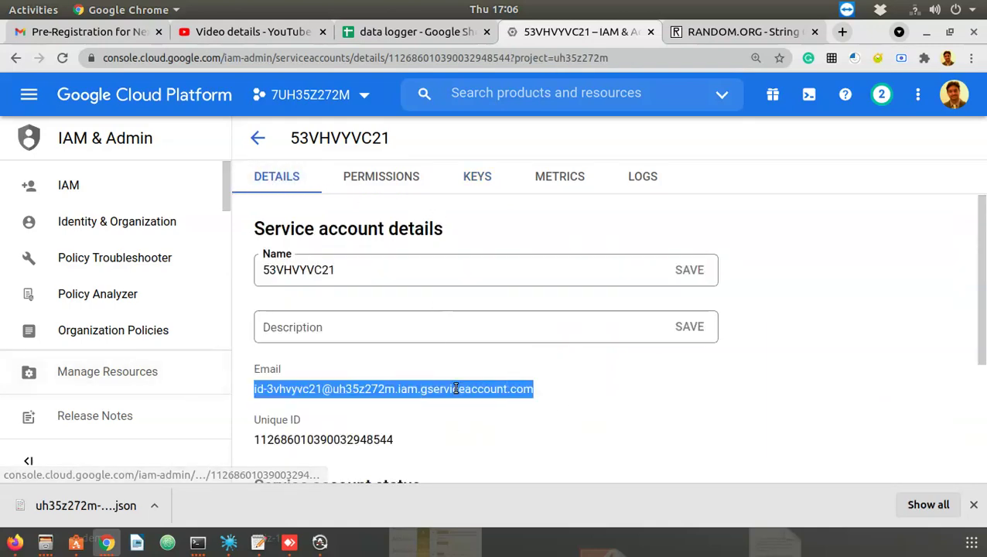
{"action": "right_click", "coordinate": [334, 385]}
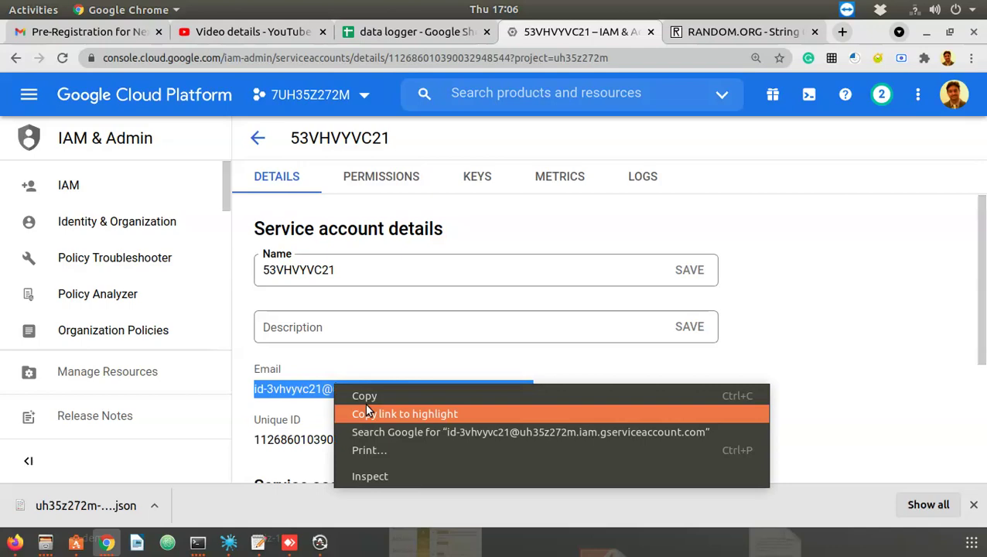
{"action": "left_click", "coordinate": [365, 396]}
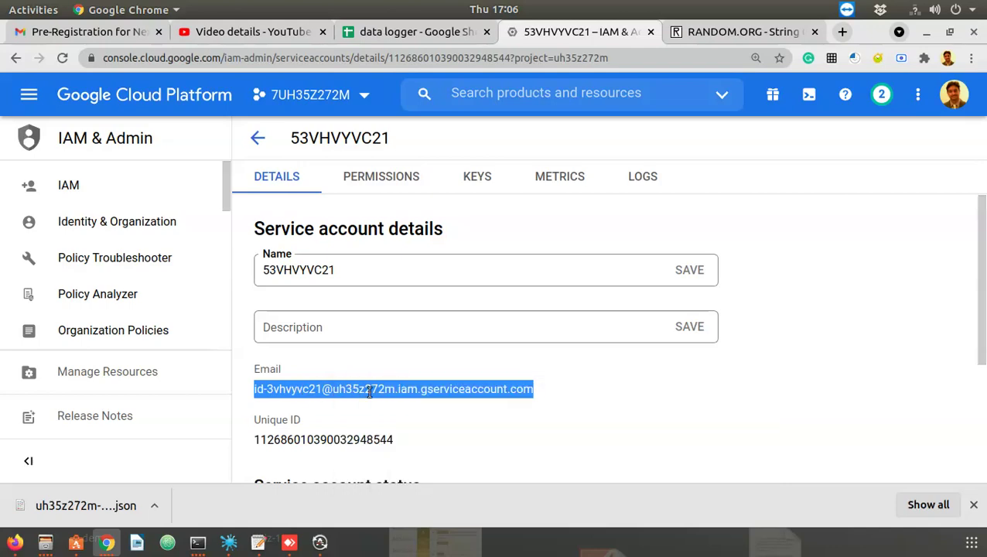
Step: Share the data logger spreadsheet with the copied service account e-mail as Editor, without notification, and allow sharing outside the organization
{"action": "left_click", "coordinate": [408, 39]}
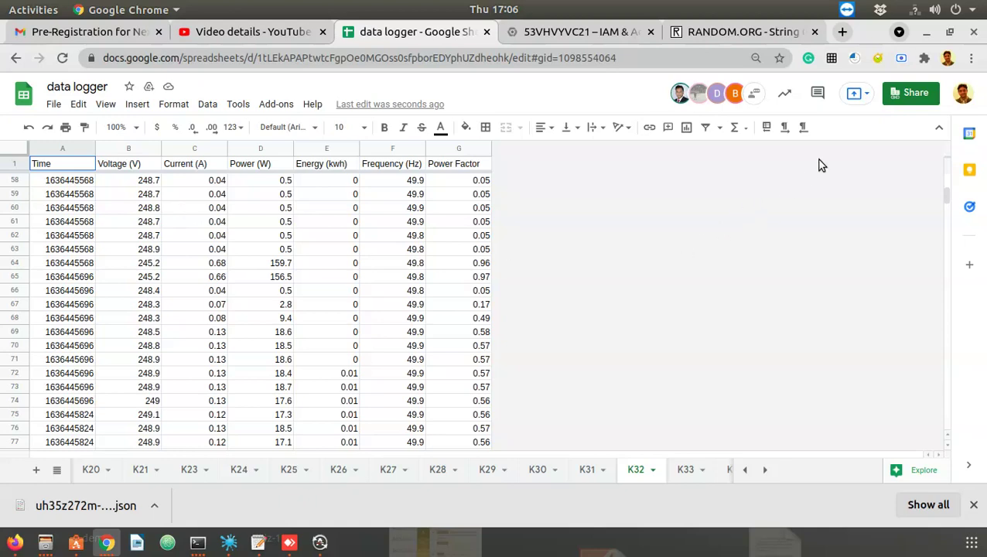
{"action": "left_click", "coordinate": [907, 96]}
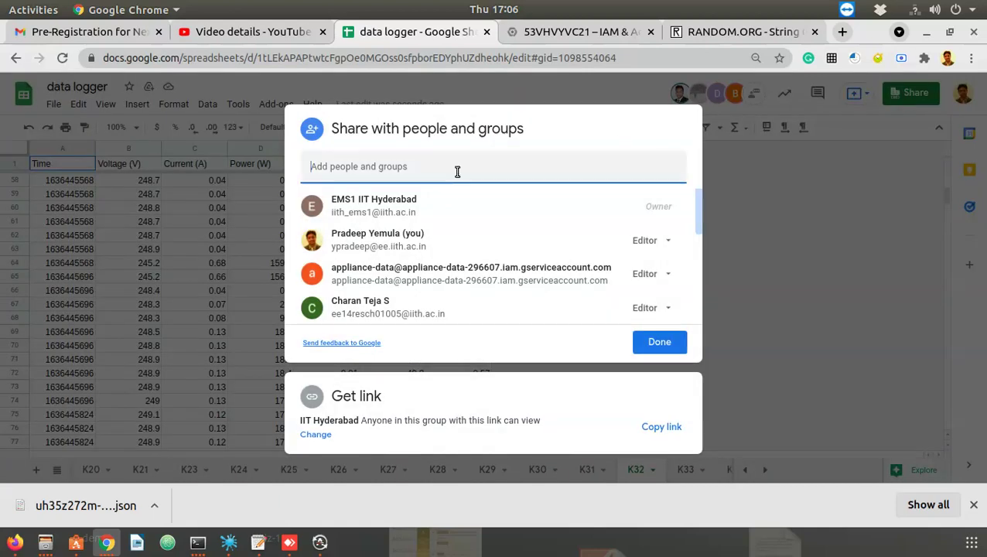
{"action": "right_click", "coordinate": [456, 169]}
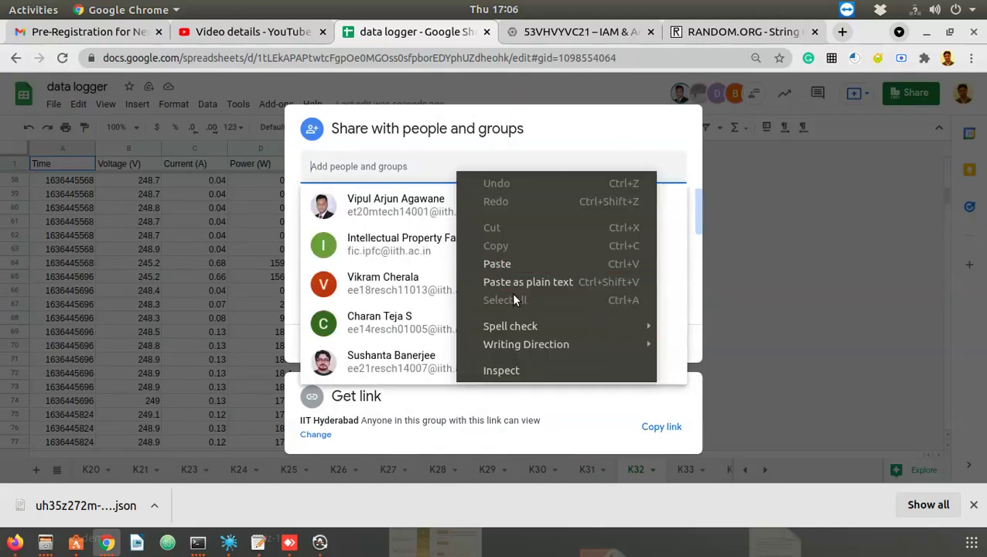
{"action": "left_click", "coordinate": [515, 264]}
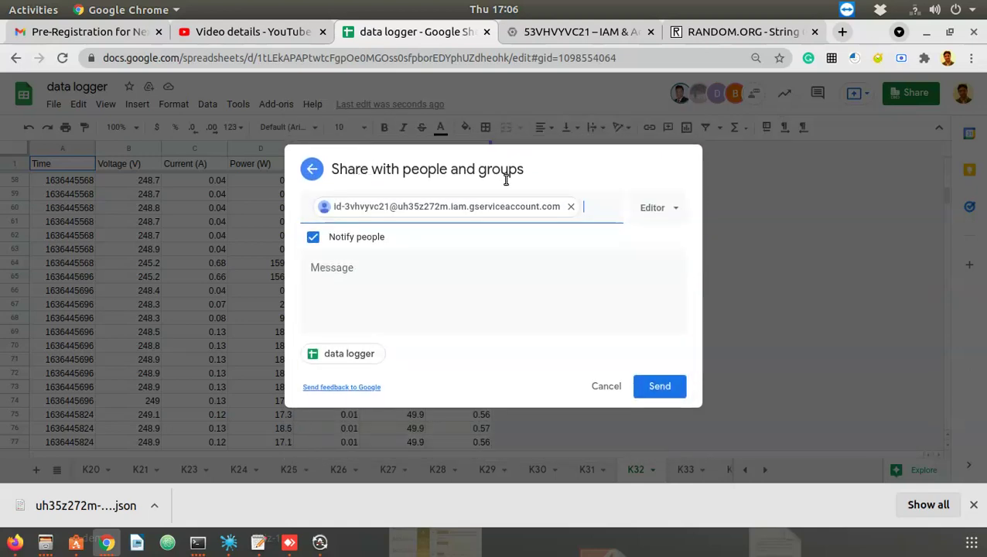
{"action": "left_click", "coordinate": [313, 237]}
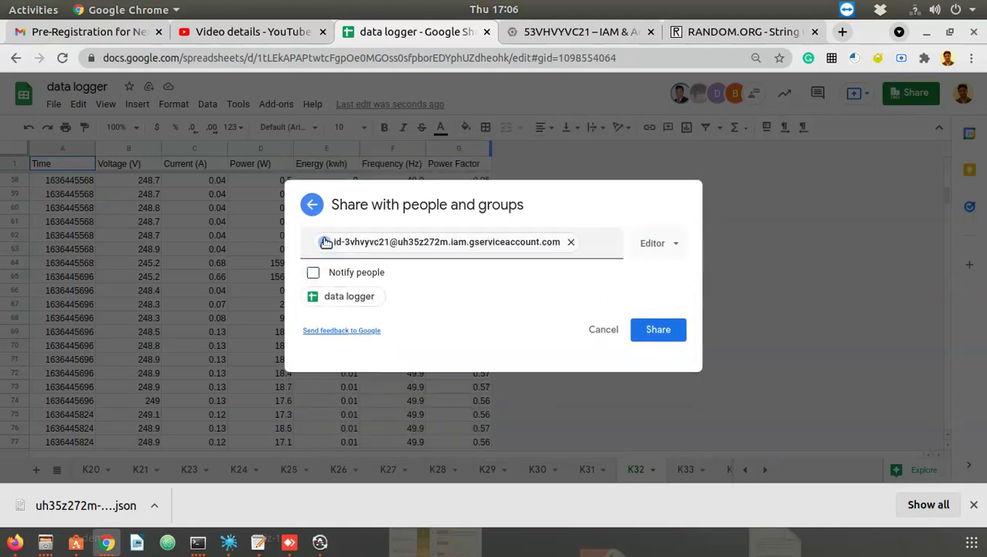
{"action": "left_click", "coordinate": [663, 341]}
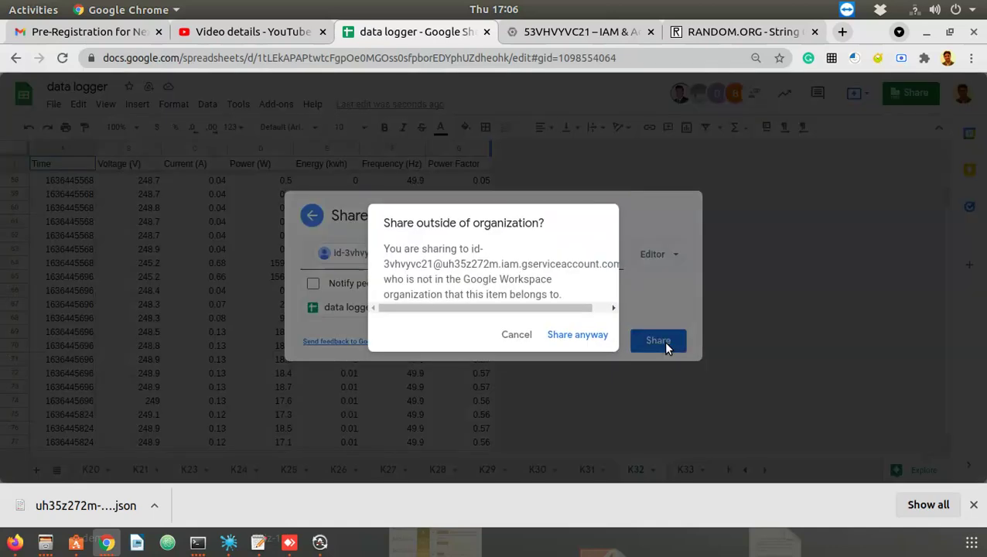
{"action": "left_click", "coordinate": [600, 338]}
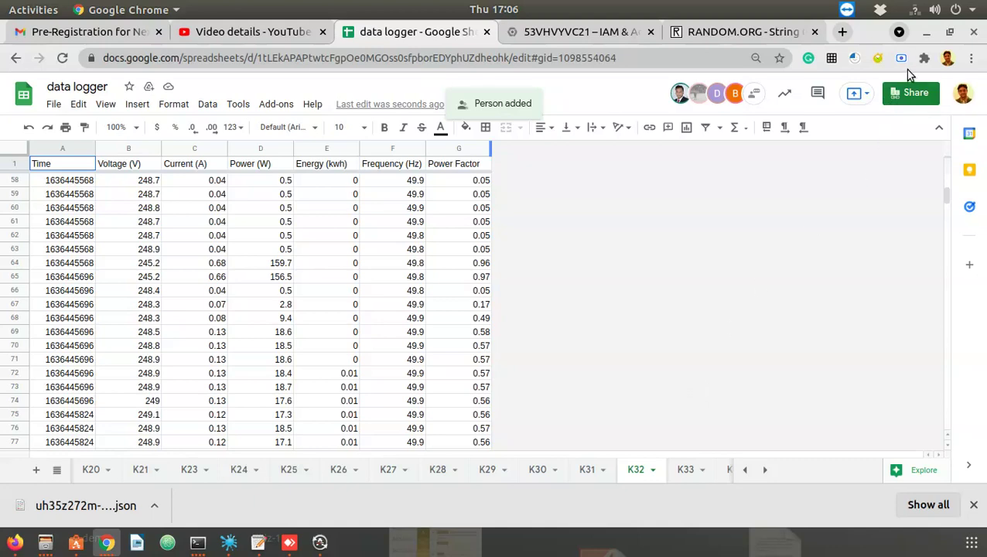
Step: Check the service account's entry in the data logger sharing list and return to the service account details page
{"action": "left_click", "coordinate": [900, 90]}
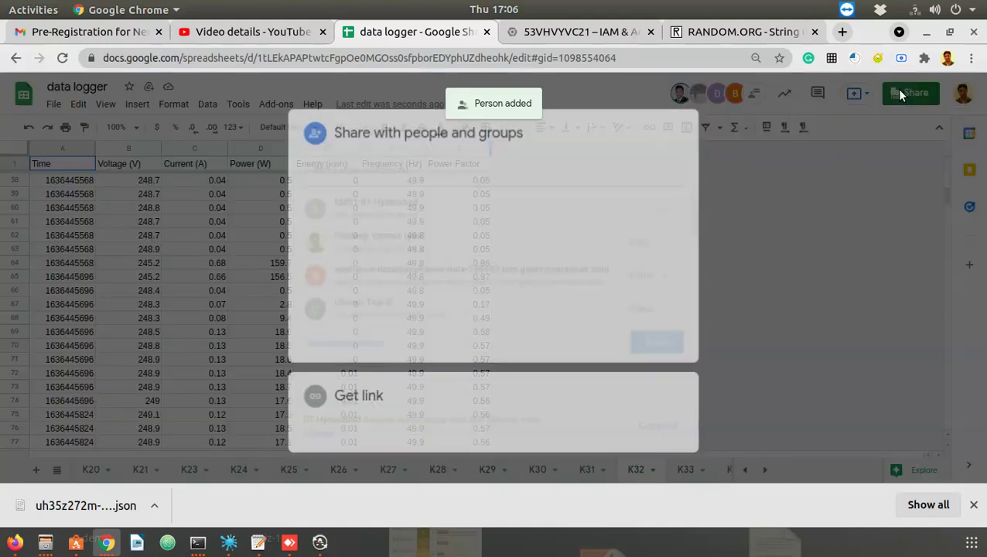
{"action": "scroll", "coordinate": [493, 254], "scroll_direction": "down", "scroll_amount": 5}
{"action": "scroll", "coordinate": [494, 254], "scroll_direction": "down", "scroll_amount": 1}
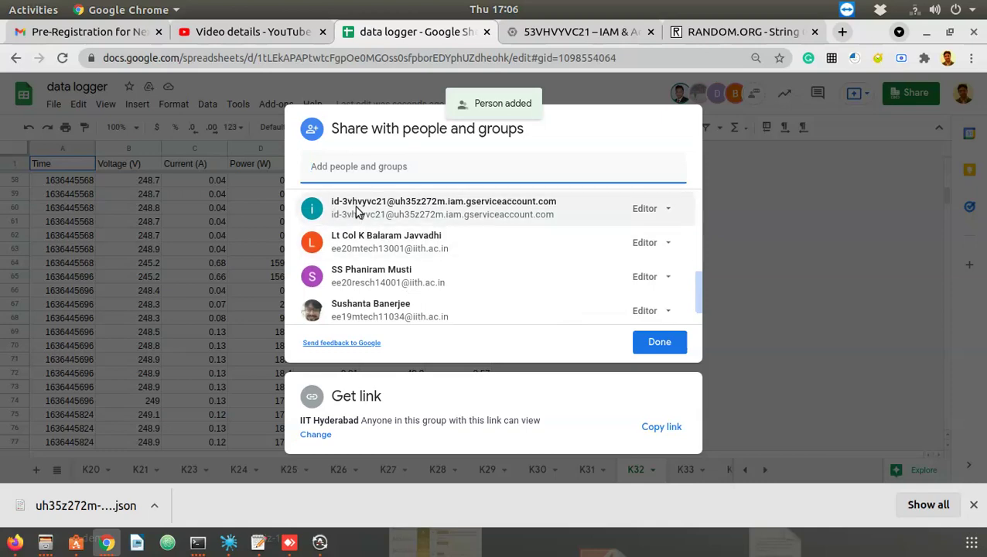
{"action": "mouse_move", "coordinate": [384, 203]}
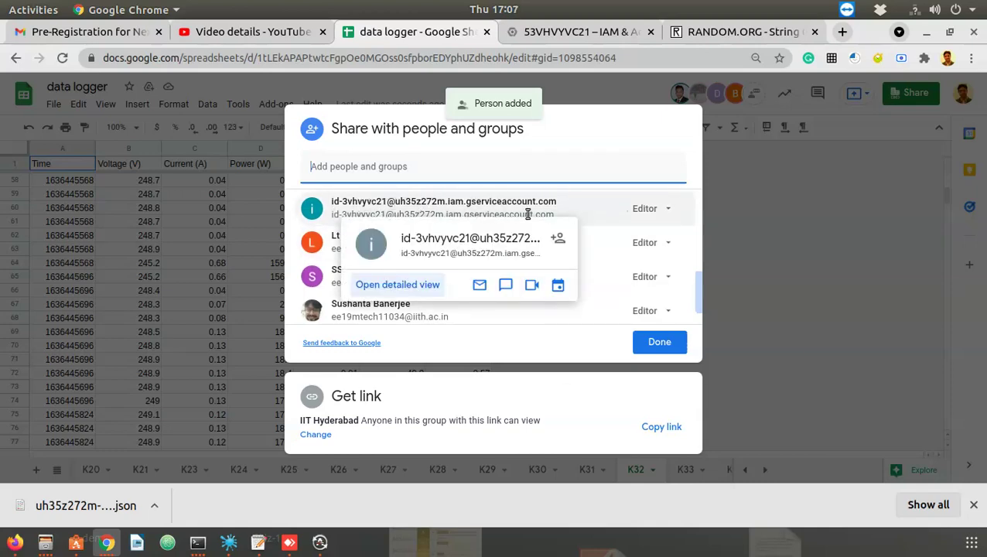
{"action": "left_click", "coordinate": [842, 260]}
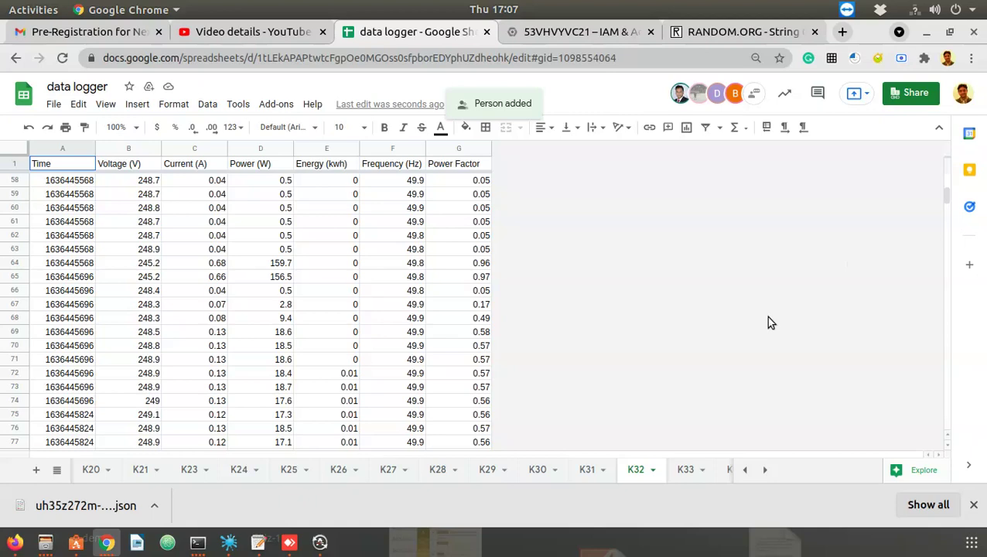
{"action": "left_click", "coordinate": [611, 34]}
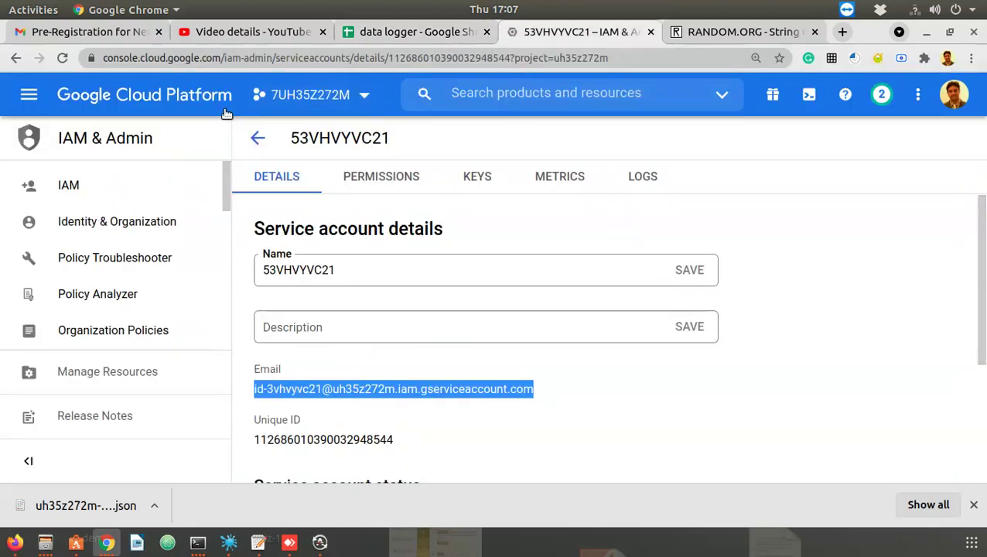
Step: Confirm project 7UH35Z272M as the selected project, review the service account's keys, and return to the data logger spreadsheet
{"action": "left_click", "coordinate": [298, 95]}
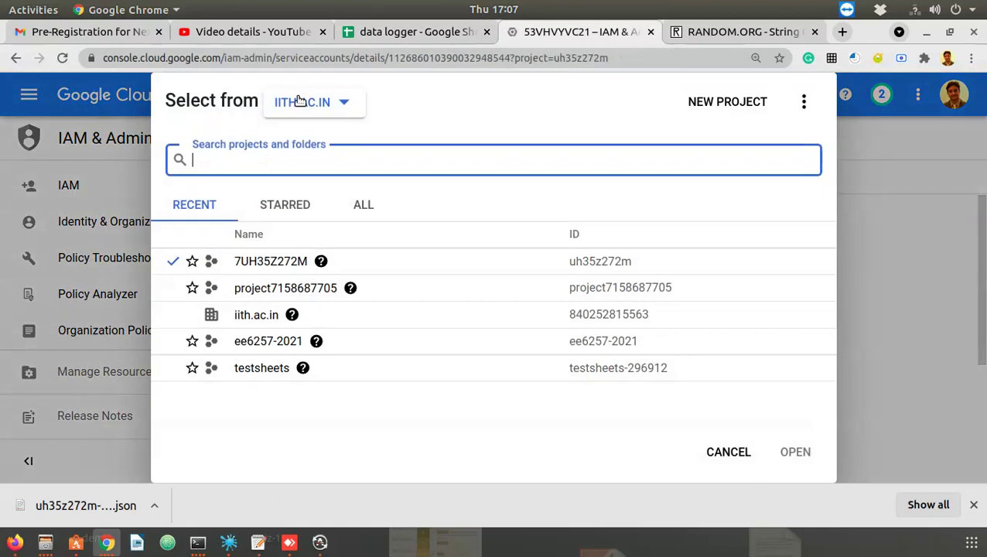
{"action": "left_click", "coordinate": [277, 263]}
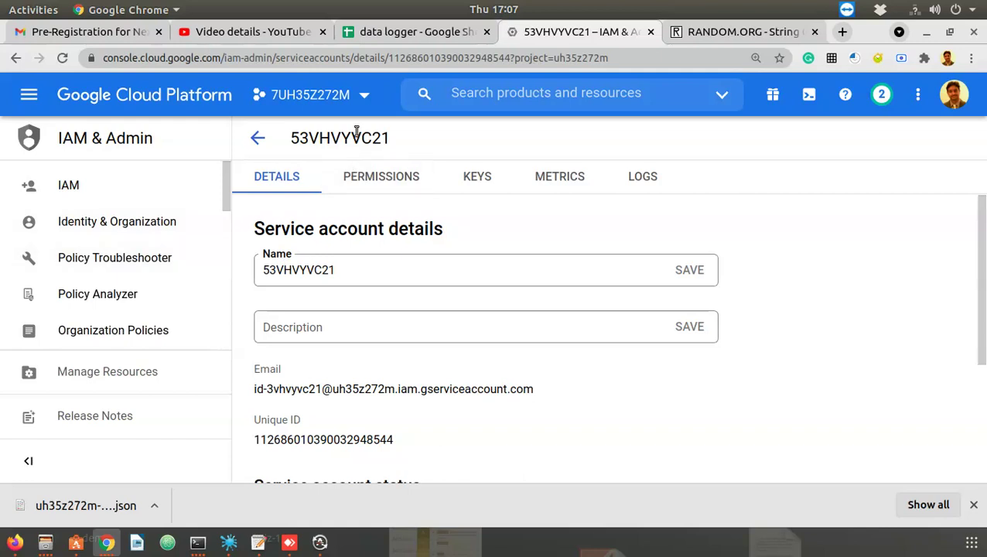
{"action": "left_click", "coordinate": [465, 177]}
{"action": "scroll", "coordinate": [632, 416], "scroll_direction": "down", "scroll_amount": 2}
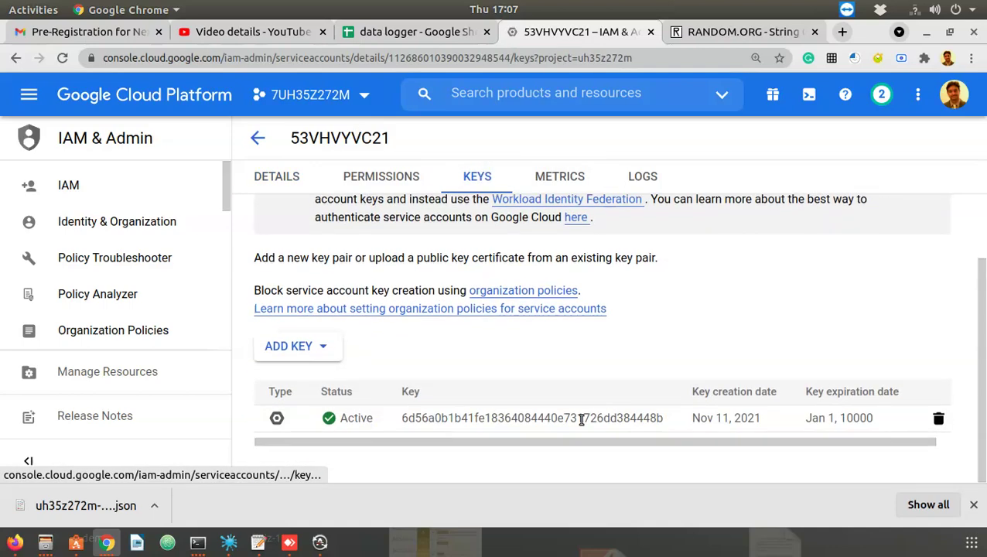
{"action": "scroll", "coordinate": [619, 348], "scroll_direction": "up", "scroll_amount": 2}
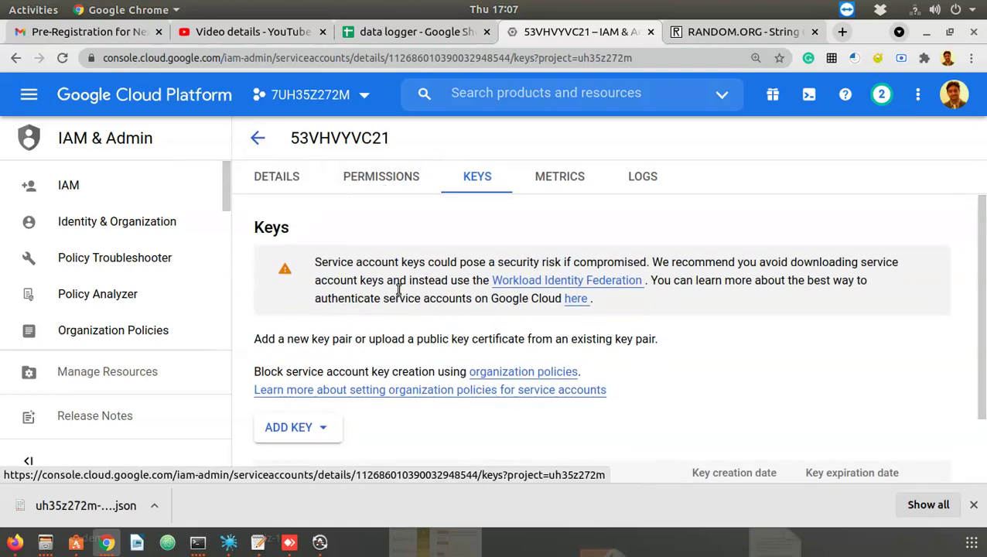
{"action": "left_click", "coordinate": [389, 32]}
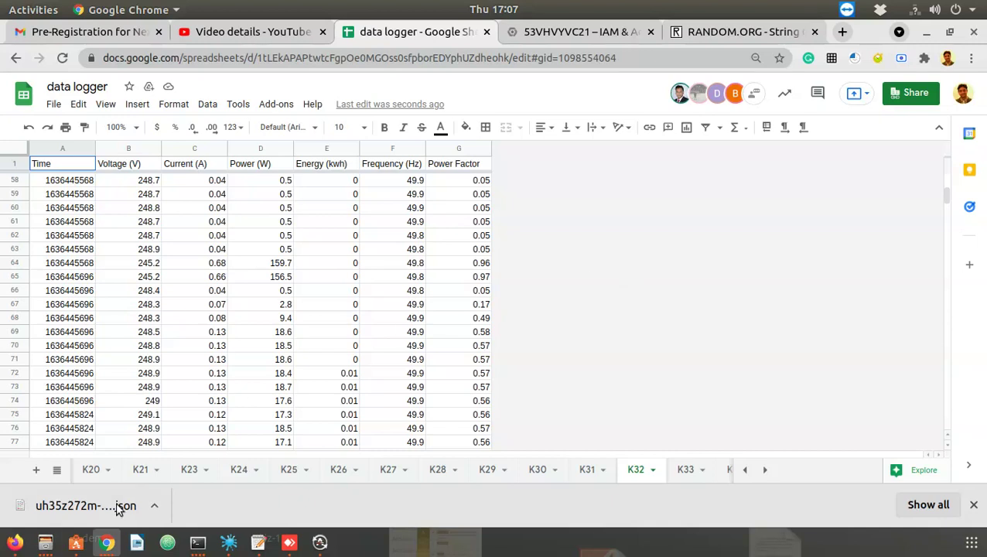
Step: Switch to the Files app and open the read-sheet folder on the Desktop to check the saved JSON key file
{"action": "left_click", "coordinate": [45, 541]}
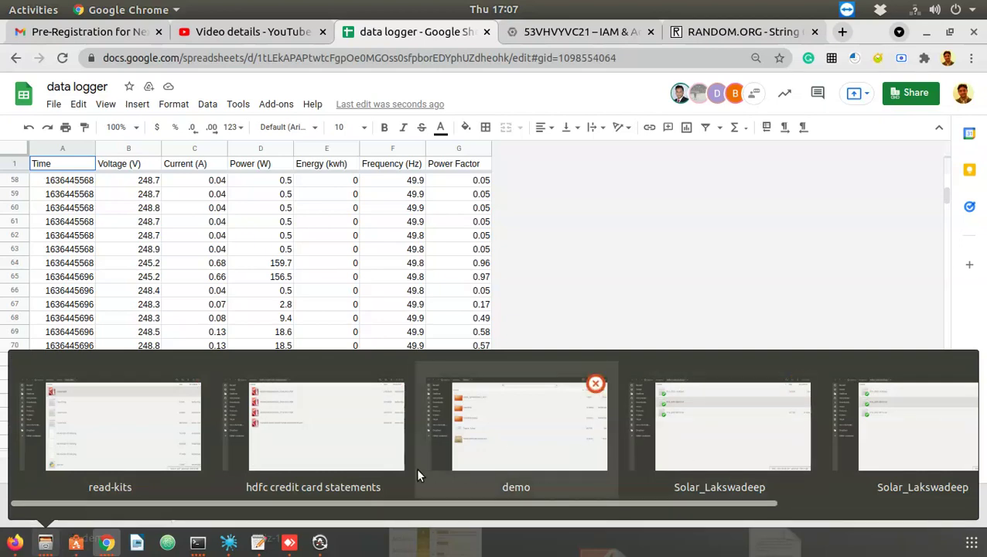
{"action": "left_click", "coordinate": [198, 453]}
{"action": "left_click", "coordinate": [226, 34]}
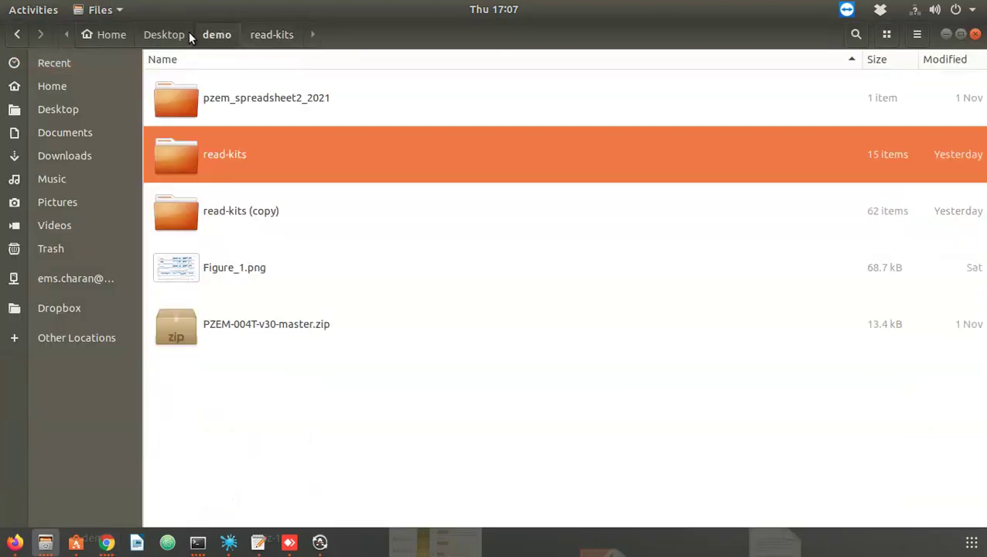
{"action": "left_click", "coordinate": [176, 35]}
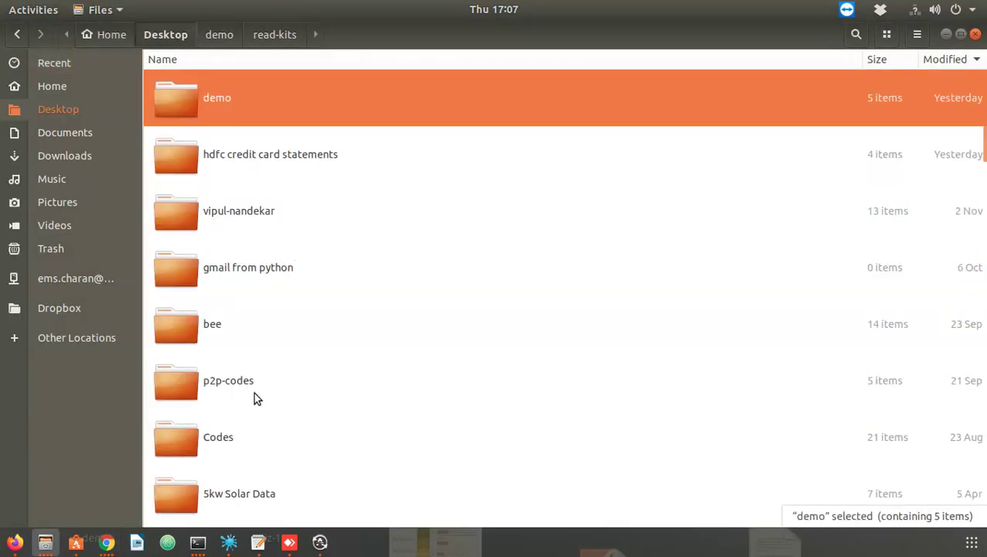
{"action": "scroll", "coordinate": [255, 394], "scroll_direction": "down", "scroll_amount": 6}
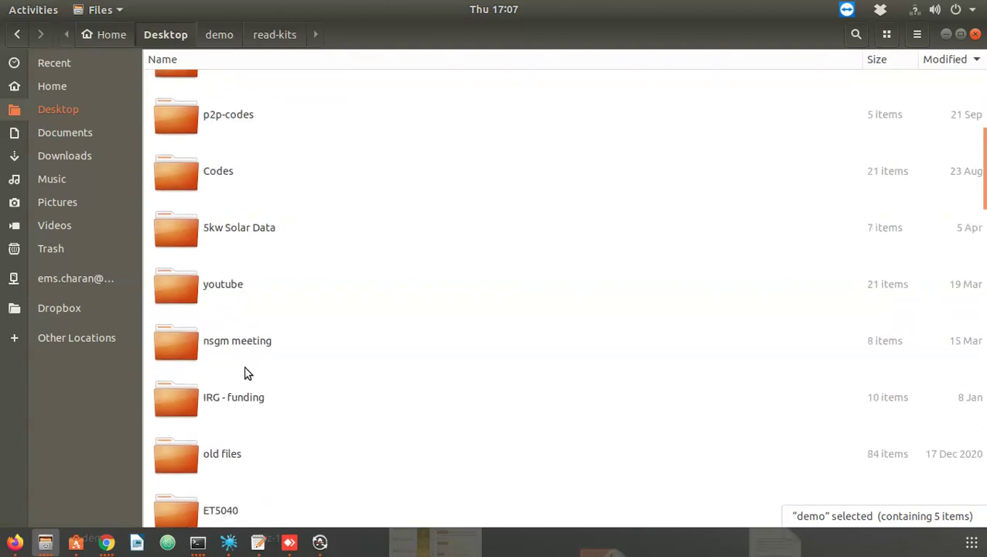
{"action": "scroll", "coordinate": [244, 372], "scroll_direction": "down", "scroll_amount": 5}
{"action": "scroll", "coordinate": [260, 371], "scroll_direction": "up", "scroll_amount": 2}
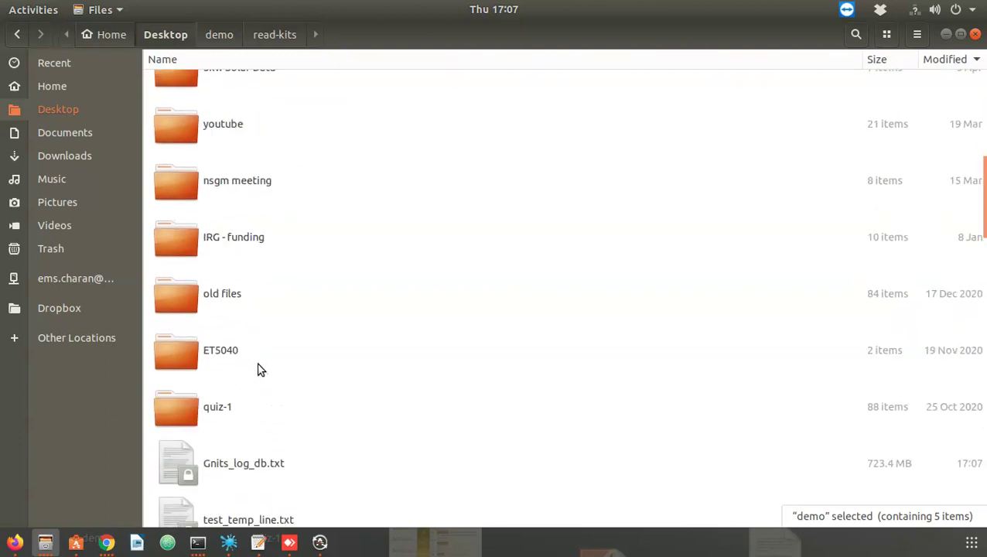
{"action": "scroll", "coordinate": [259, 331], "scroll_direction": "up", "scroll_amount": 3}
{"action": "scroll", "coordinate": [259, 331], "scroll_direction": "up", "scroll_amount": 7}
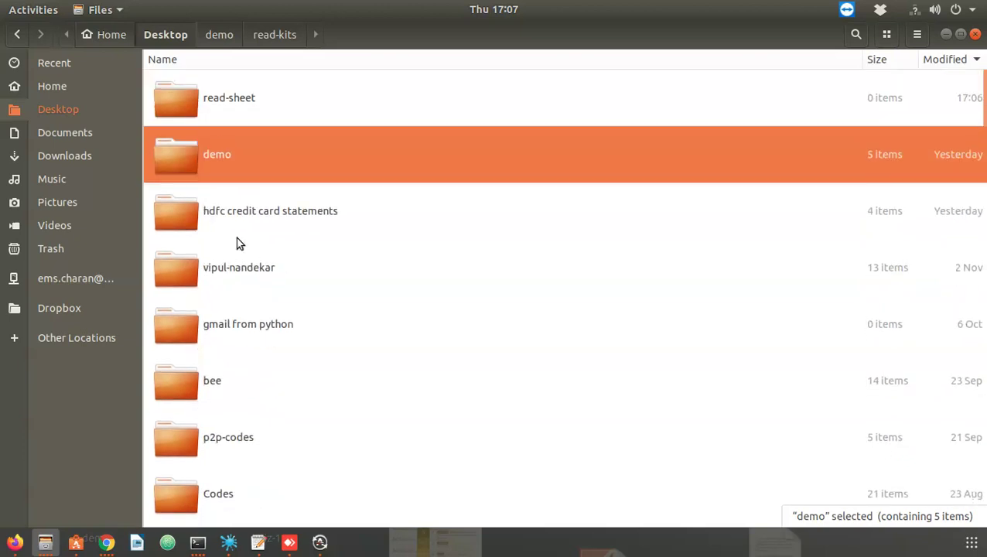
{"action": "double_click", "coordinate": [190, 116]}
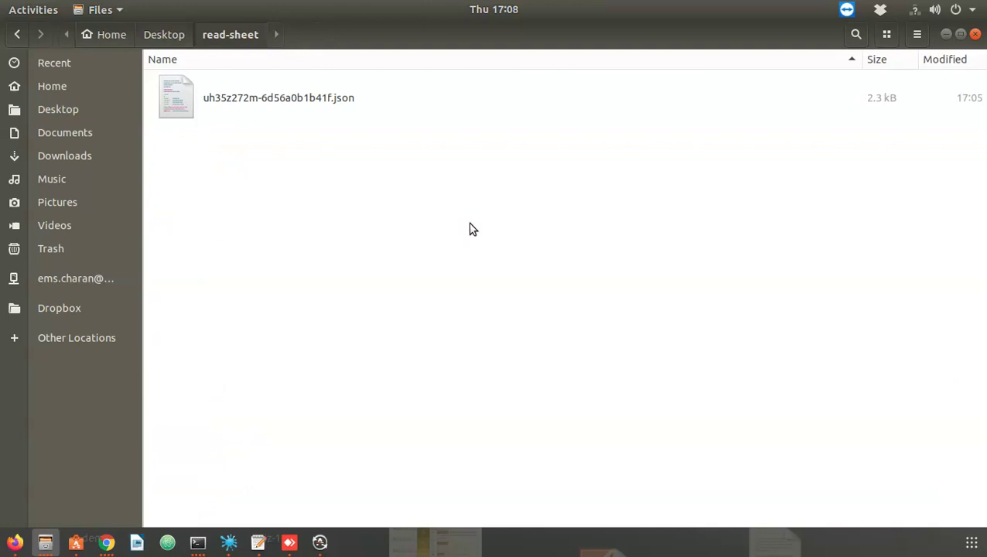
{"action": "left_click", "coordinate": [348, 116]}
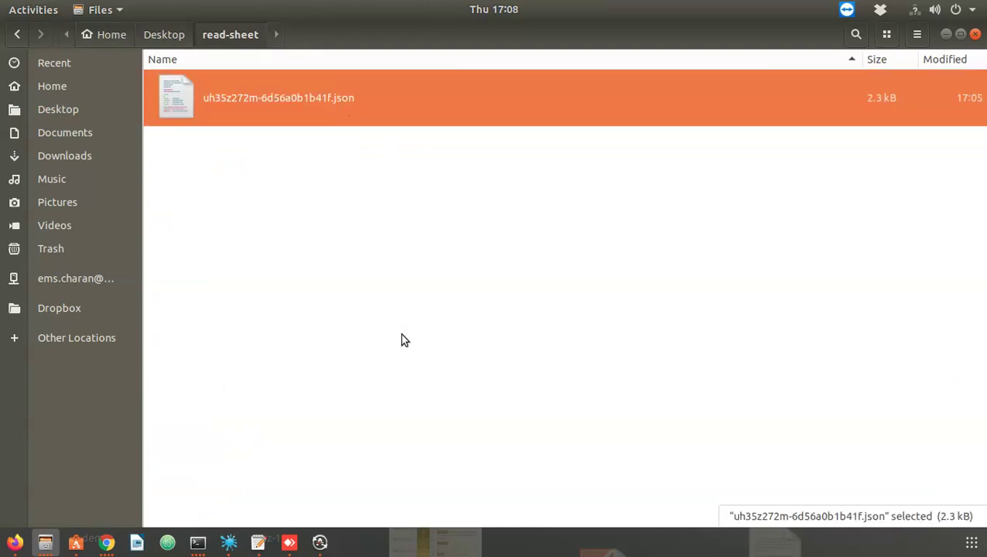
{"action": "left_click", "coordinate": [426, 299]}
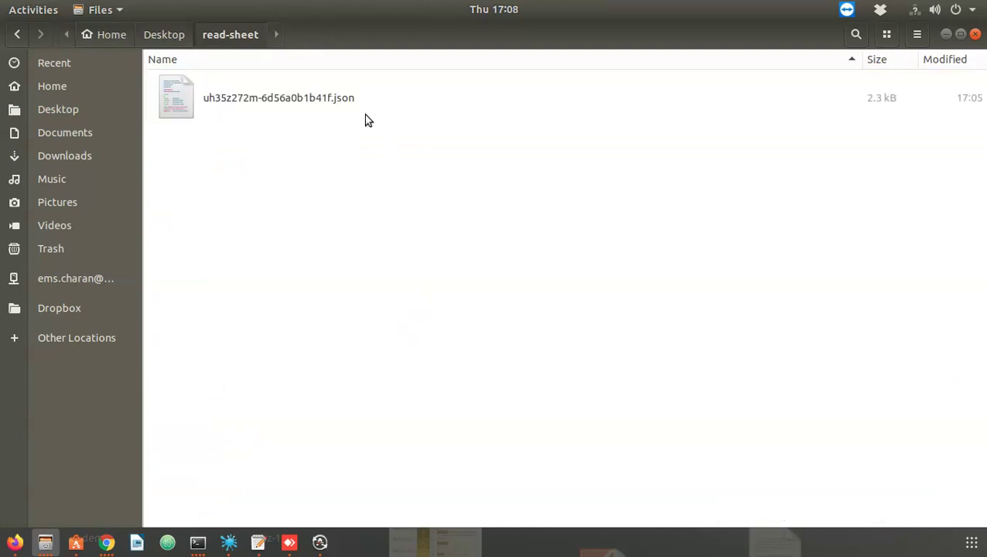